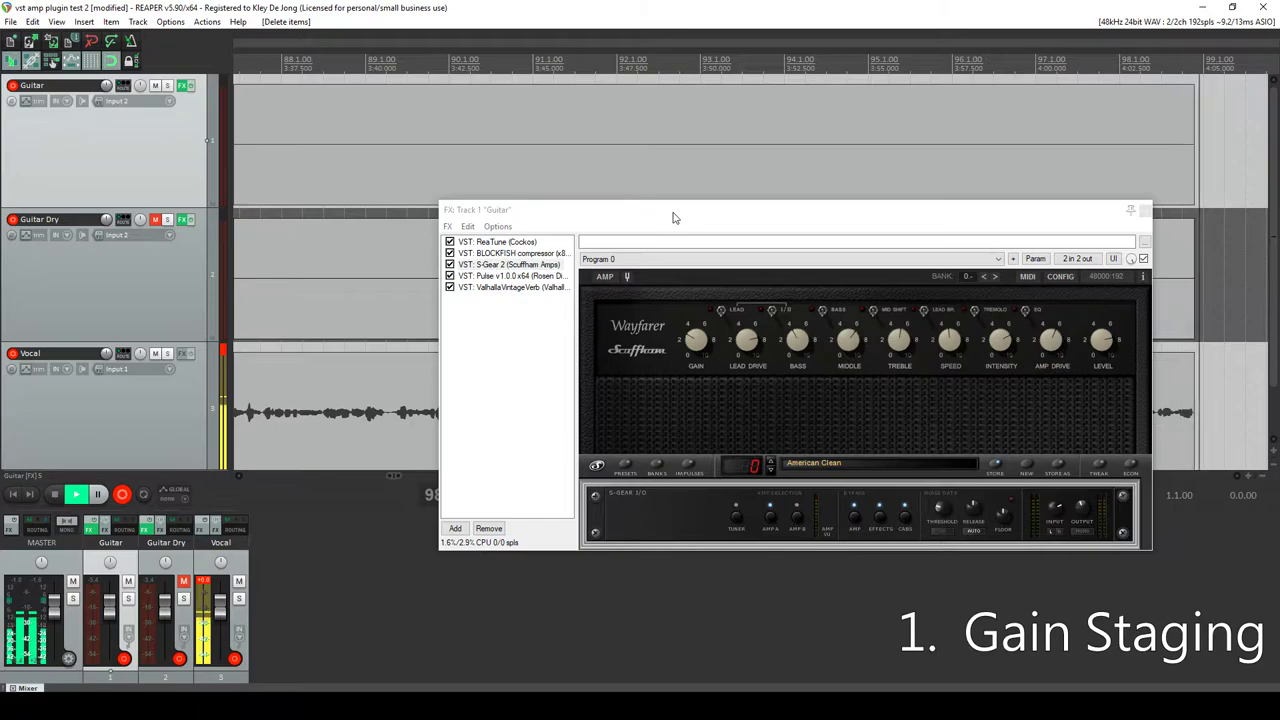
- Move the Guitar effects window slightly lower and clear the Guitar channel's clip indicator in the mixer
left_click_drag(673, 219, 598, 262)
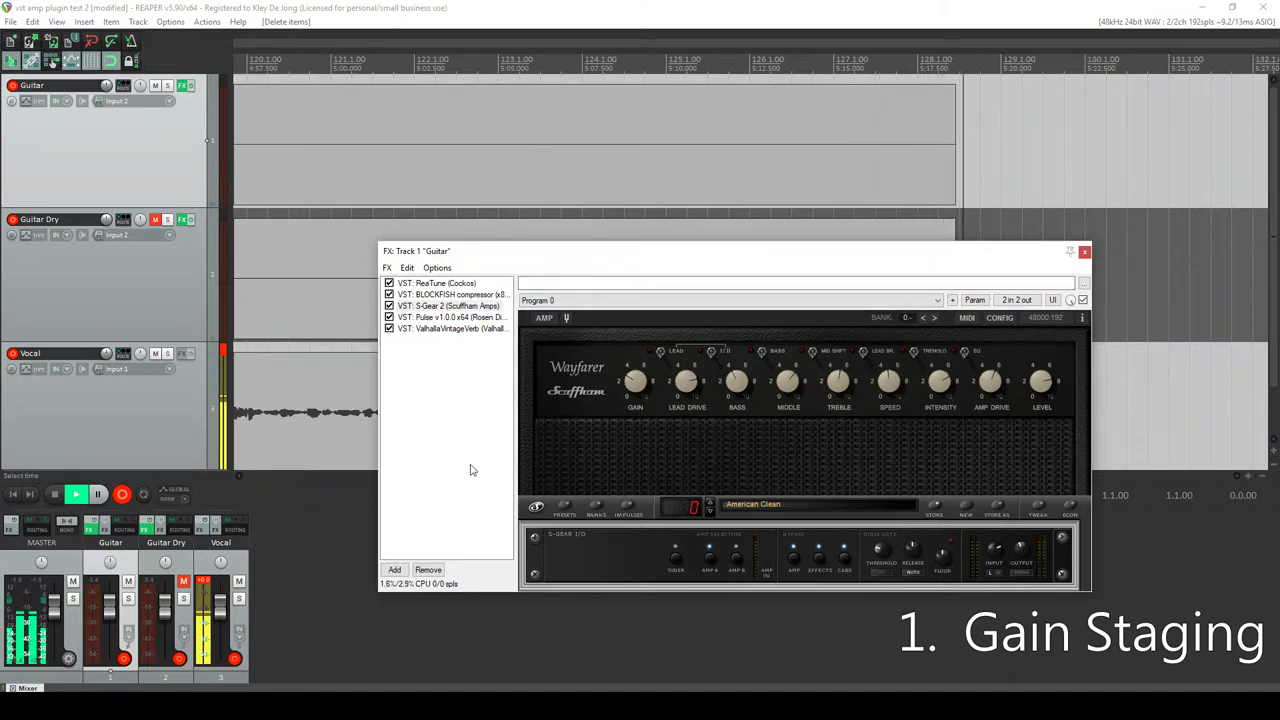
mouse_move(997, 553)
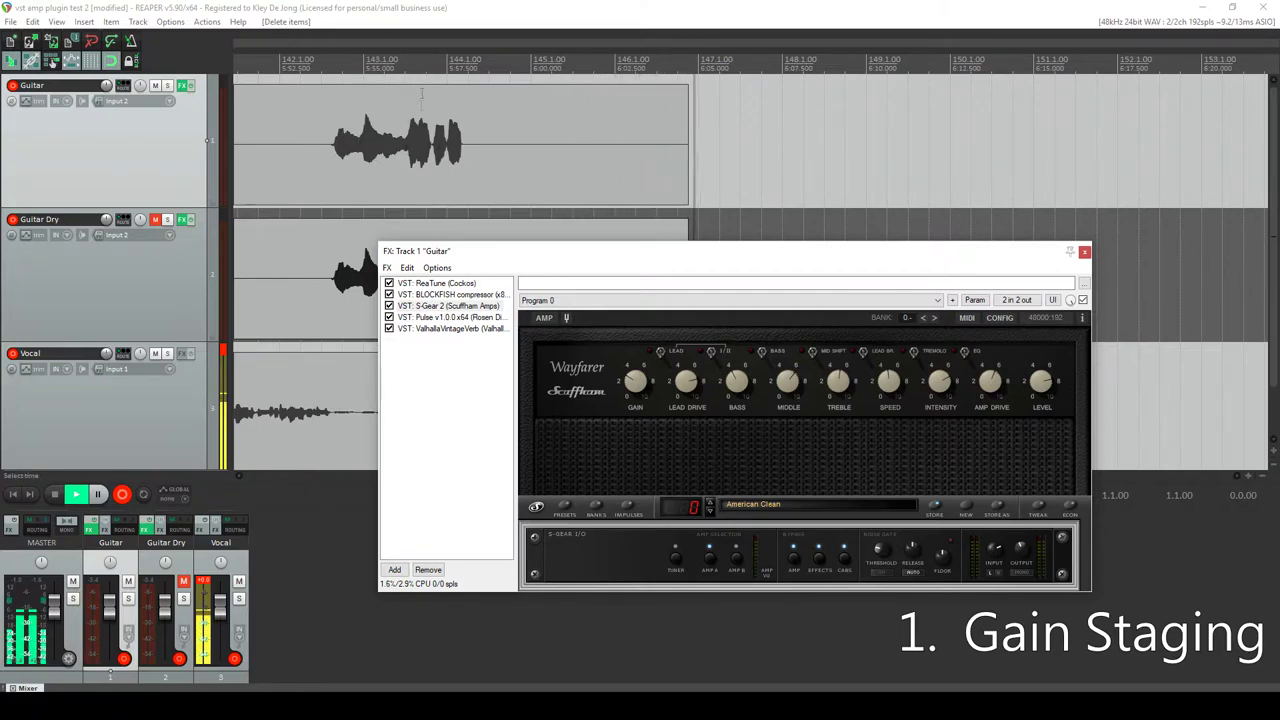
left_click(112, 592)
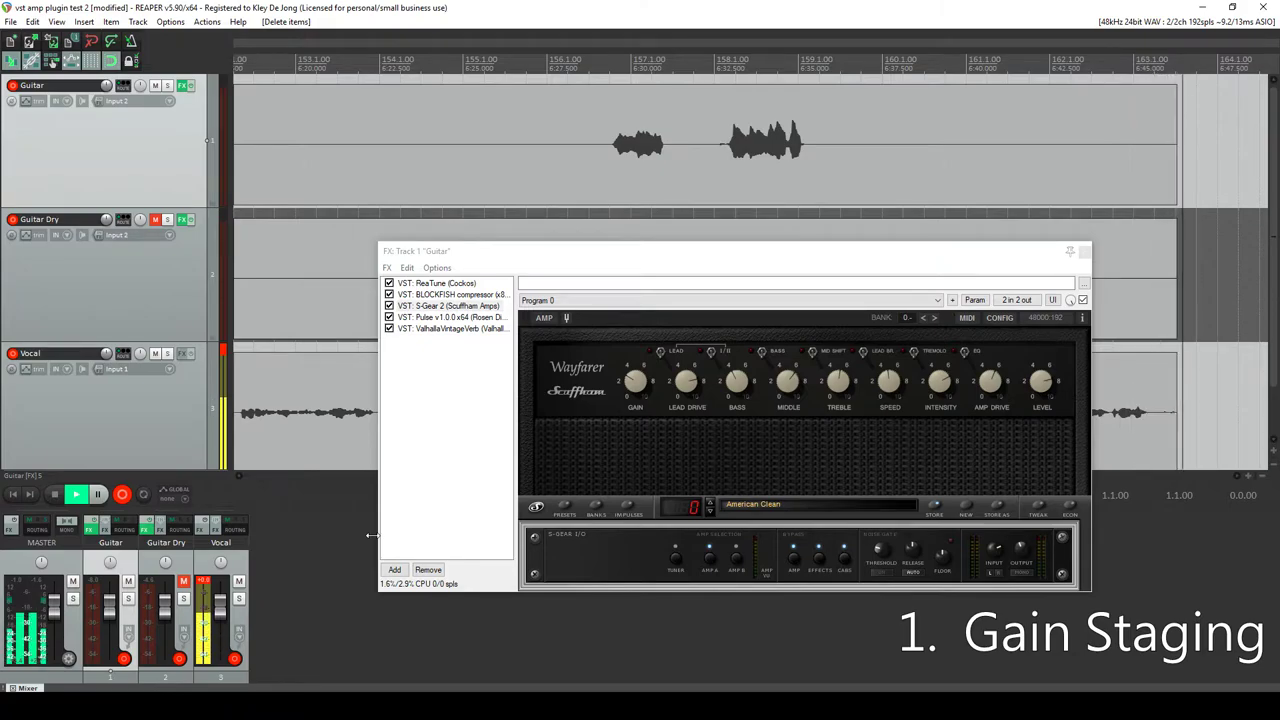
left_click(840, 254)
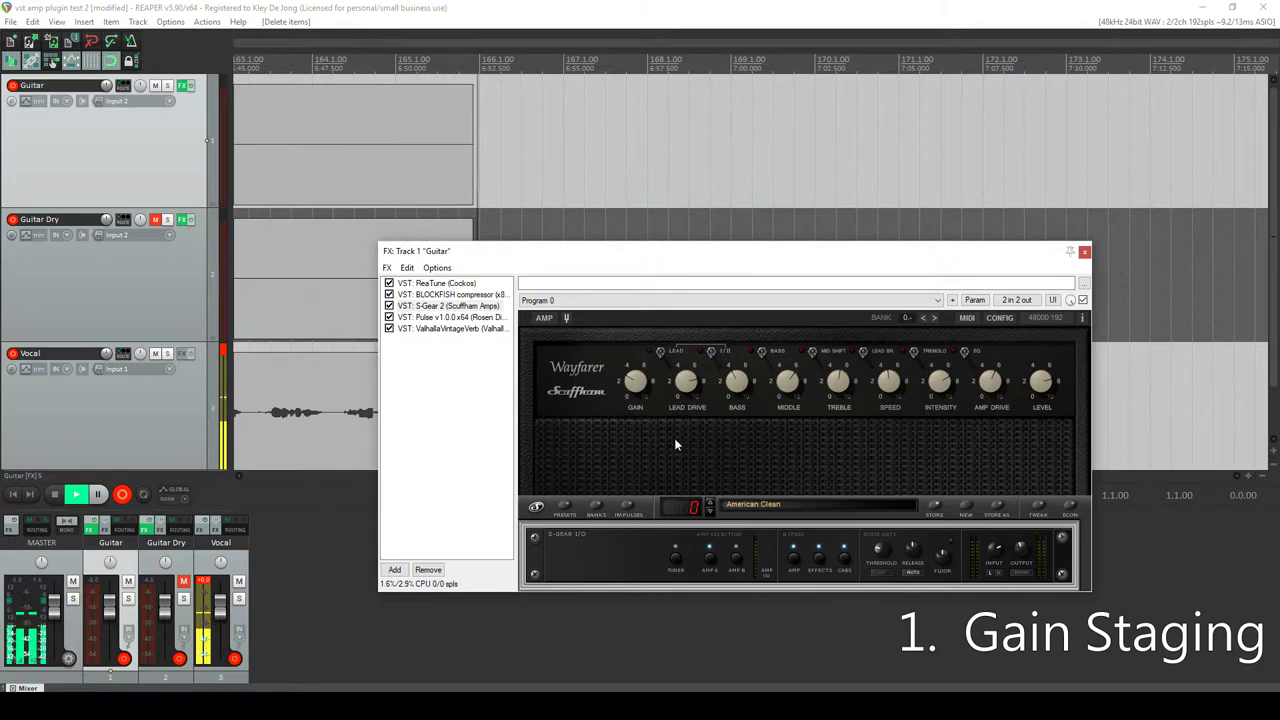
mouse_move(924, 562)
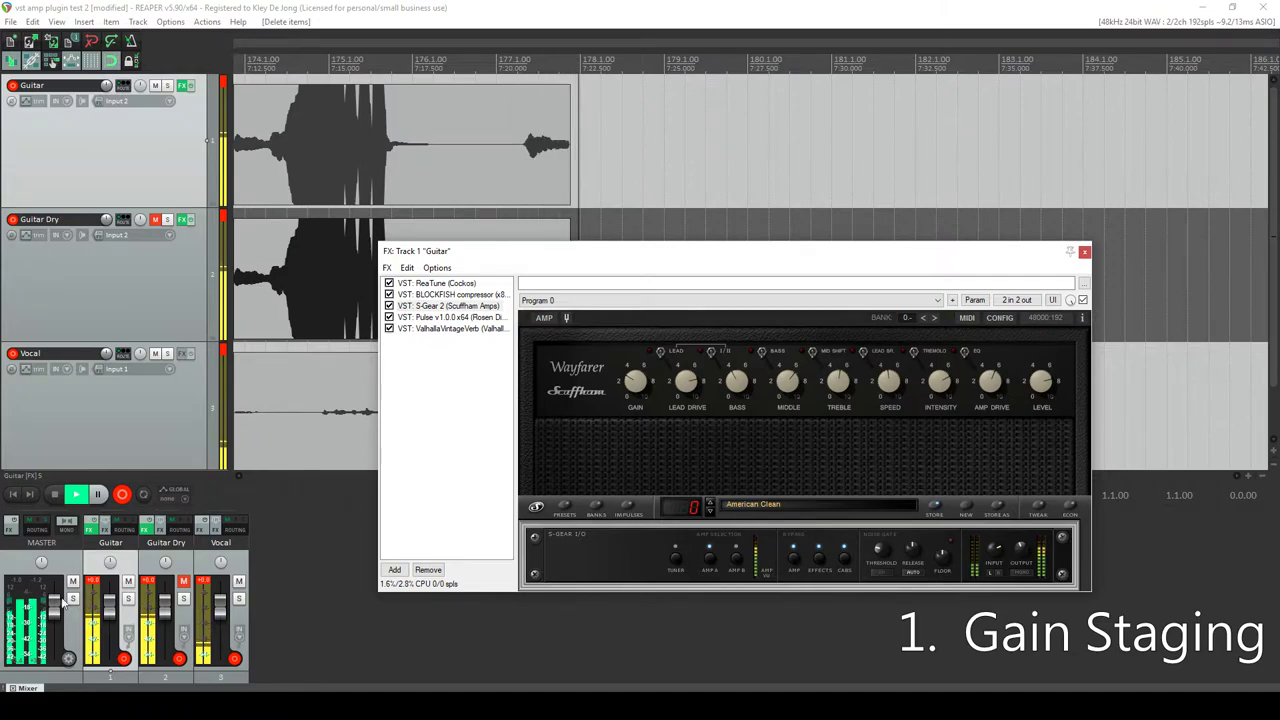
left_click(95, 583)
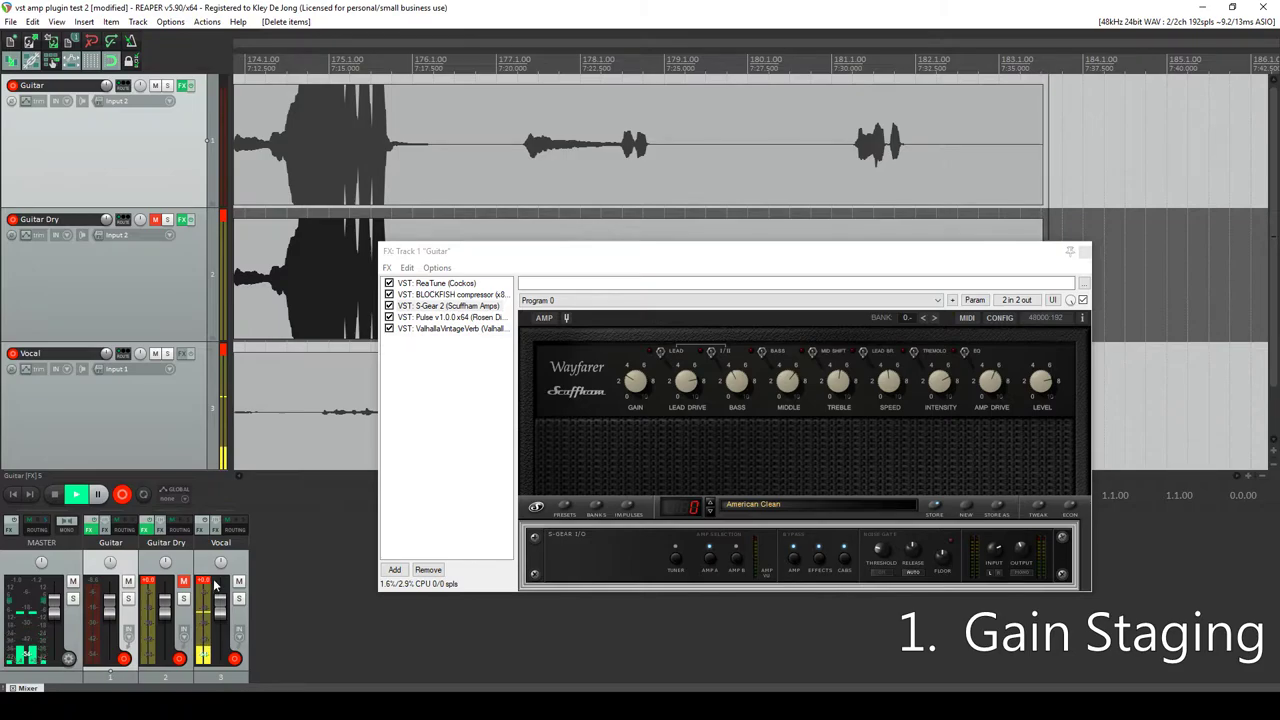
- Reset S-Gear's input level to 0.0 and raise it again
mouse_move(997, 556)
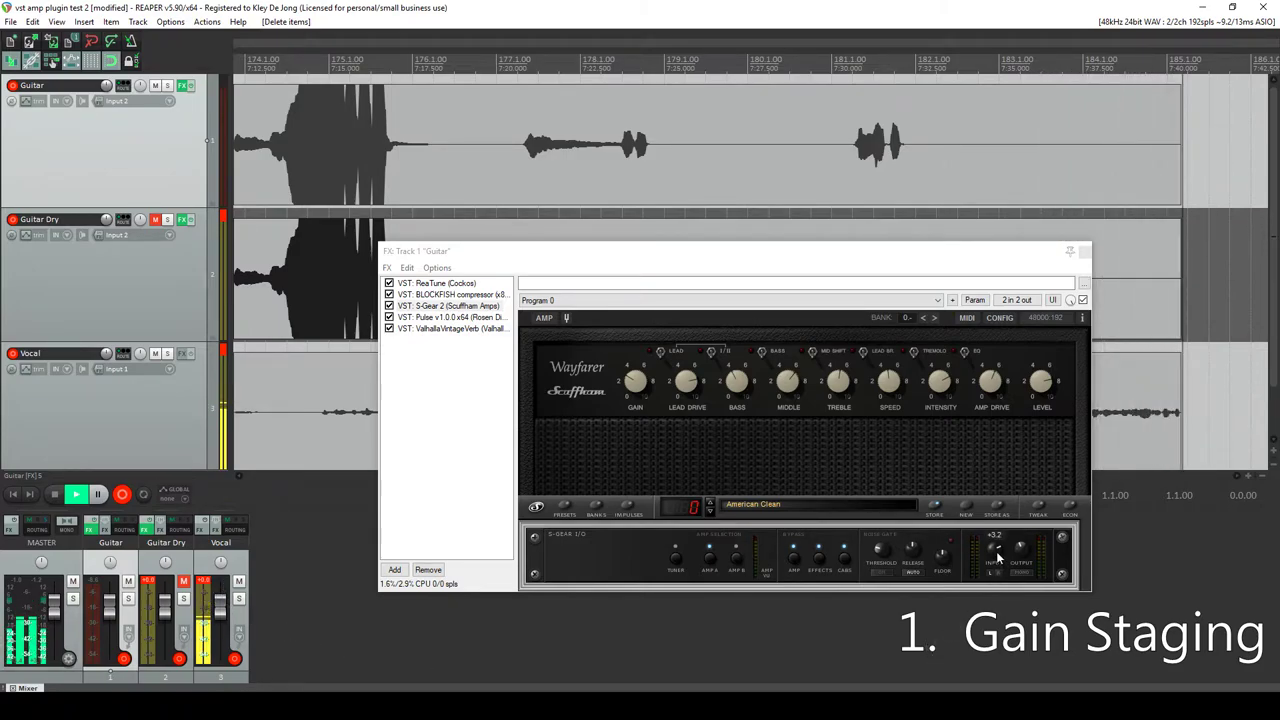
left_click_drag(996, 551, 998, 553)
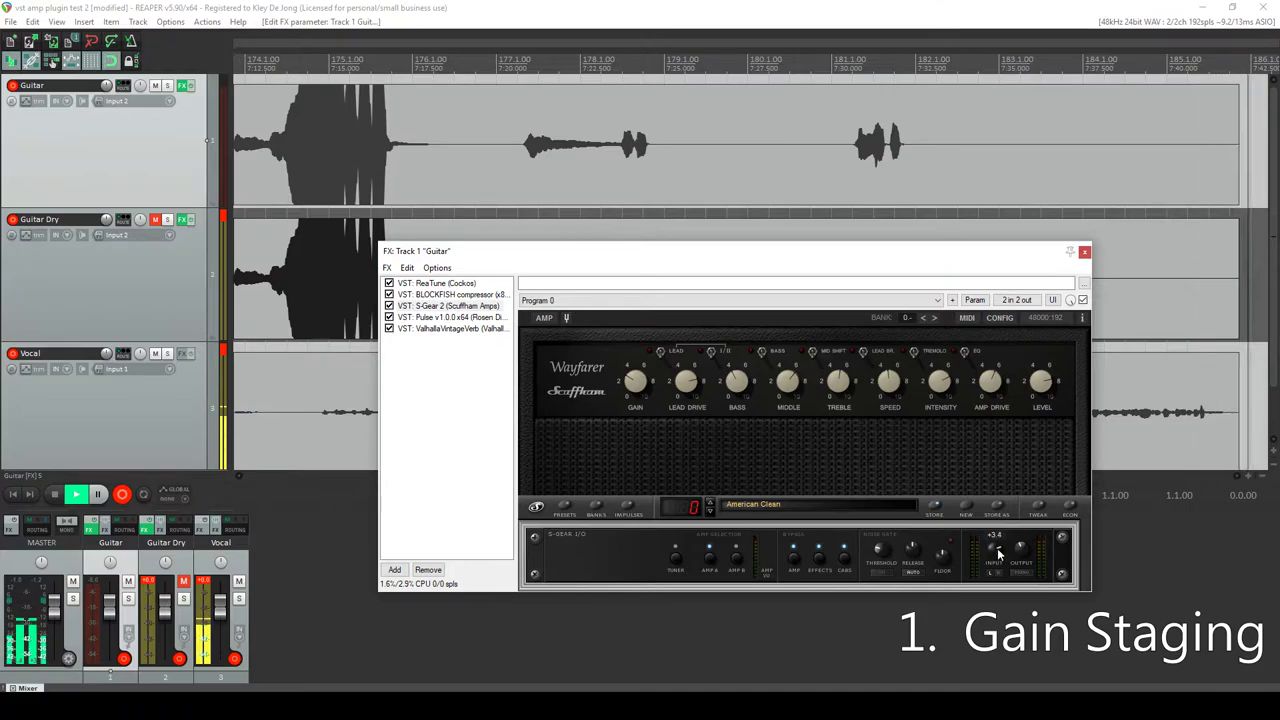
double_click(990, 550)
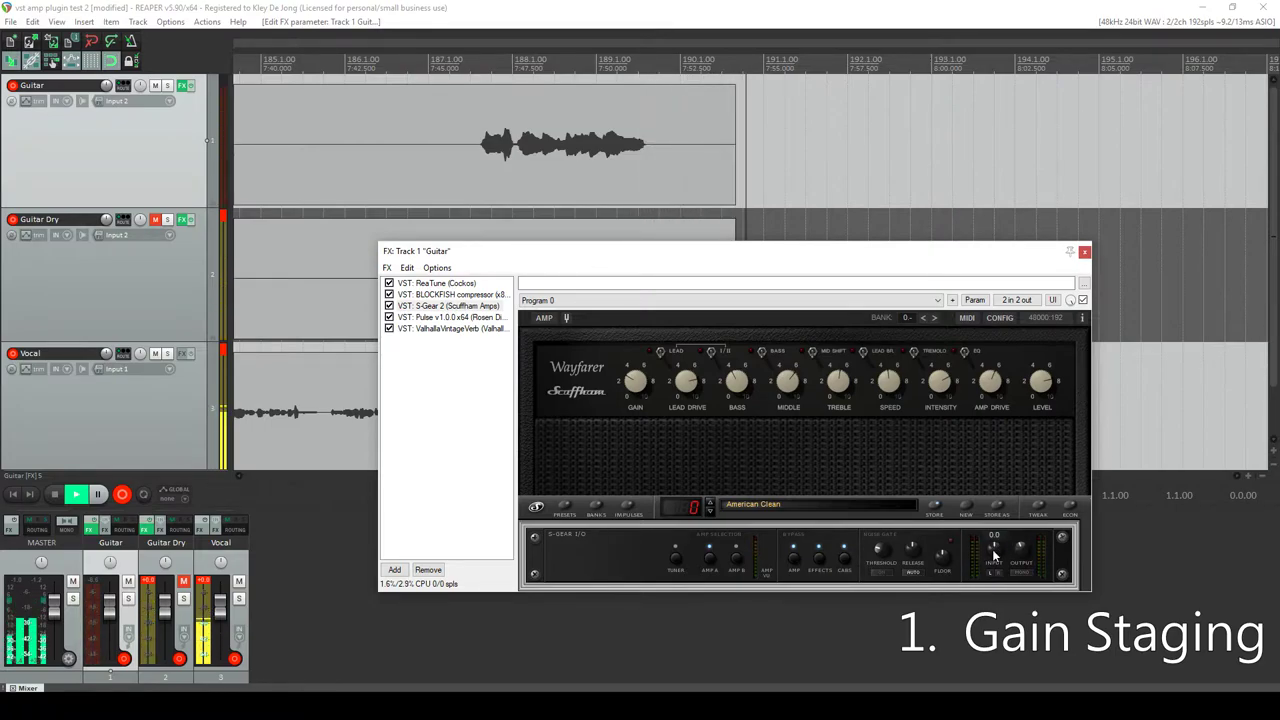
left_click_drag(997, 553, 1004, 528)
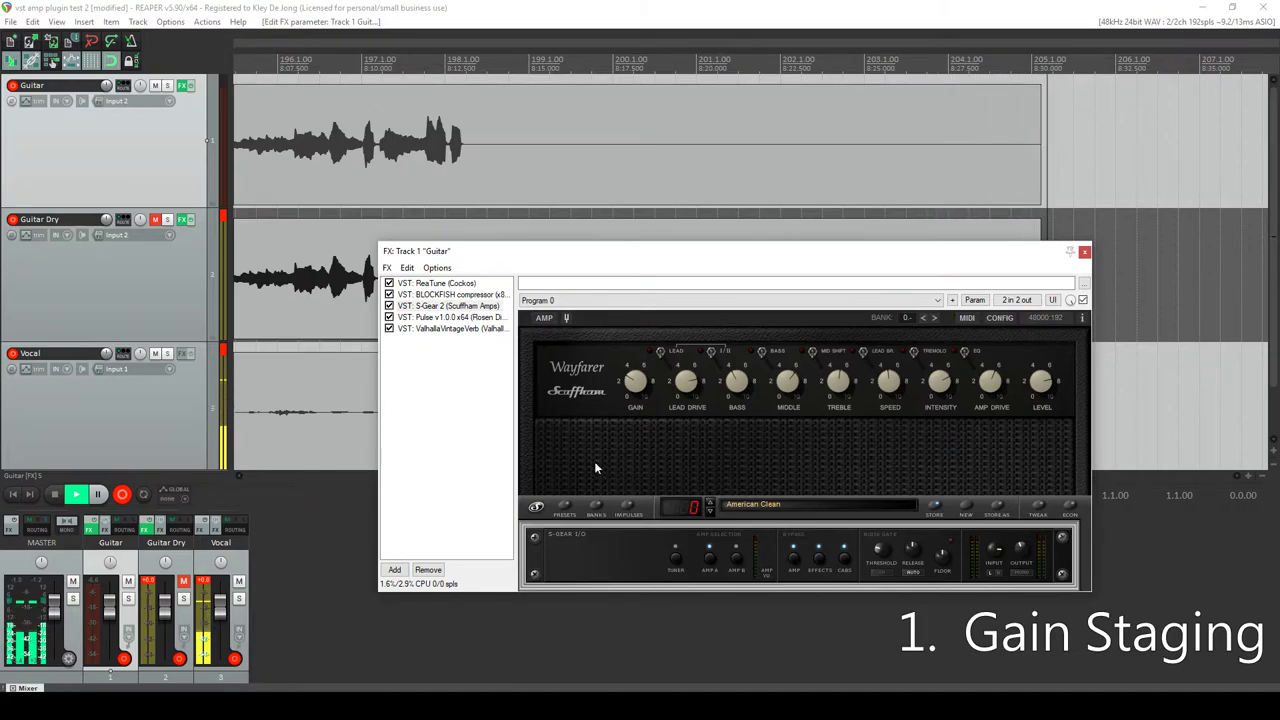
- Switch the S-Gear amp model to Custom '57 and lower its volume to 2.7
left_click(572, 375)
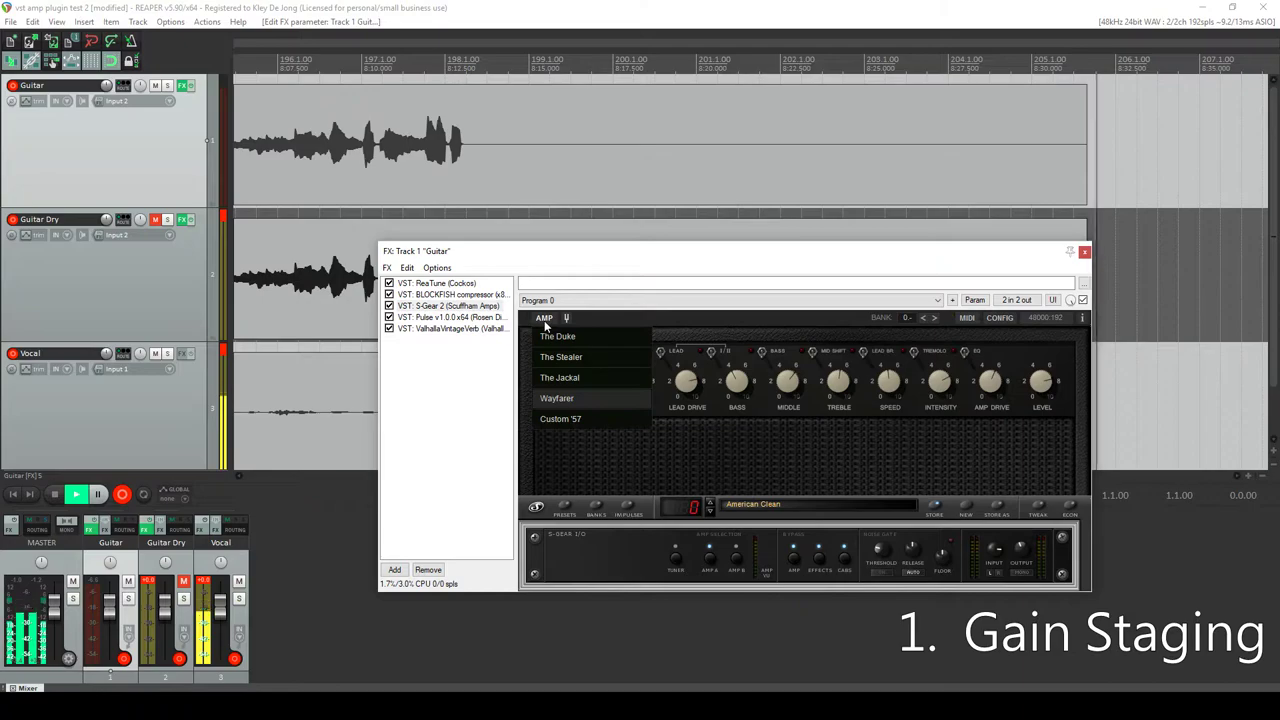
left_click(560, 419)
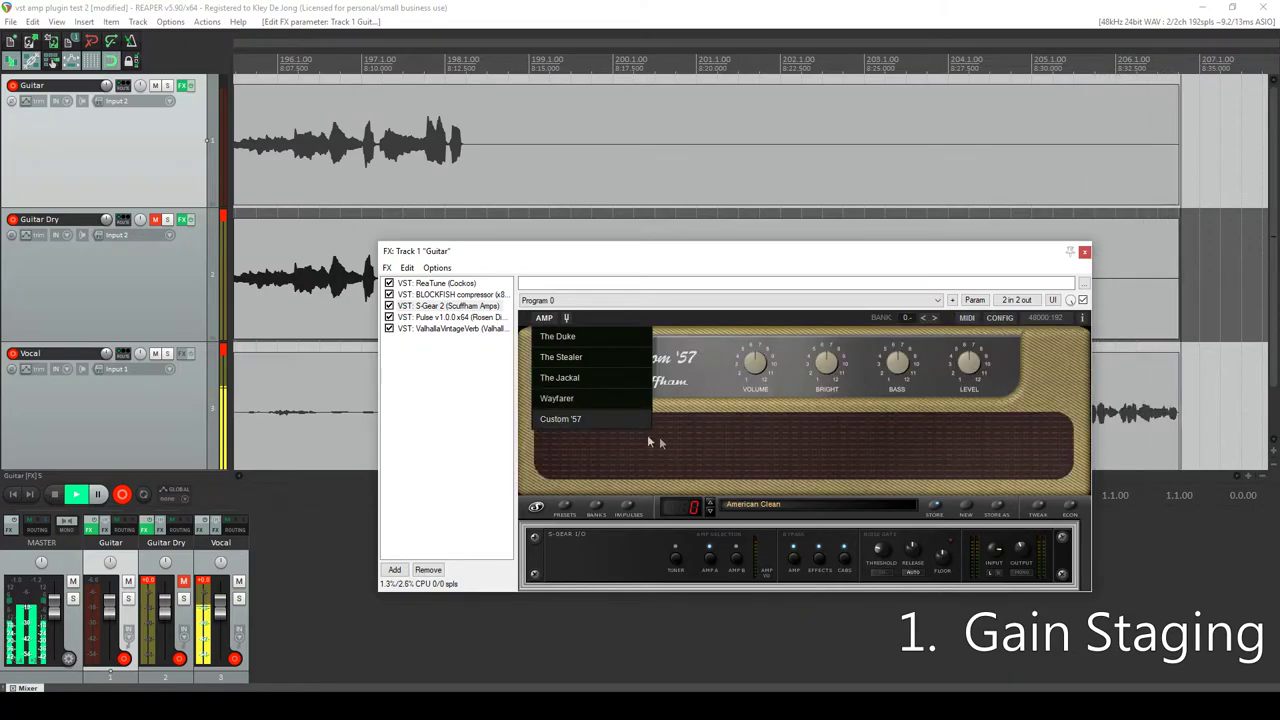
mouse_move(758, 366)
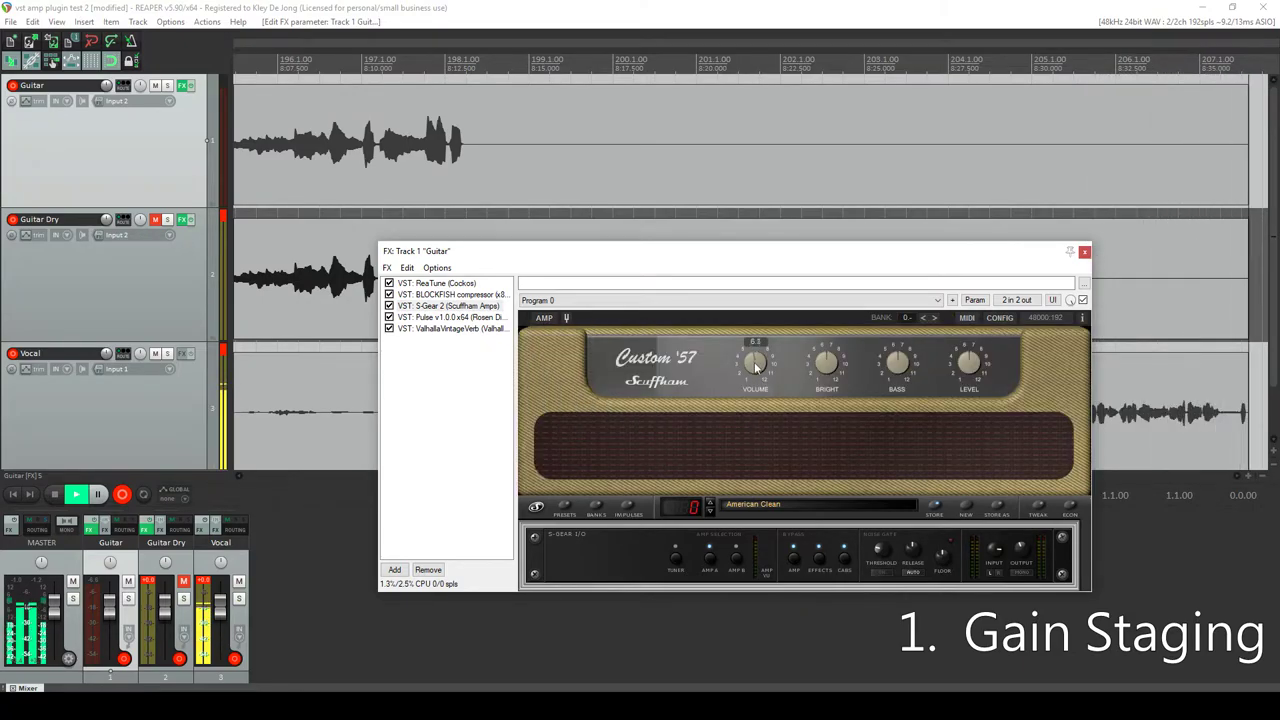
left_click_drag(753, 388, 754, 397)
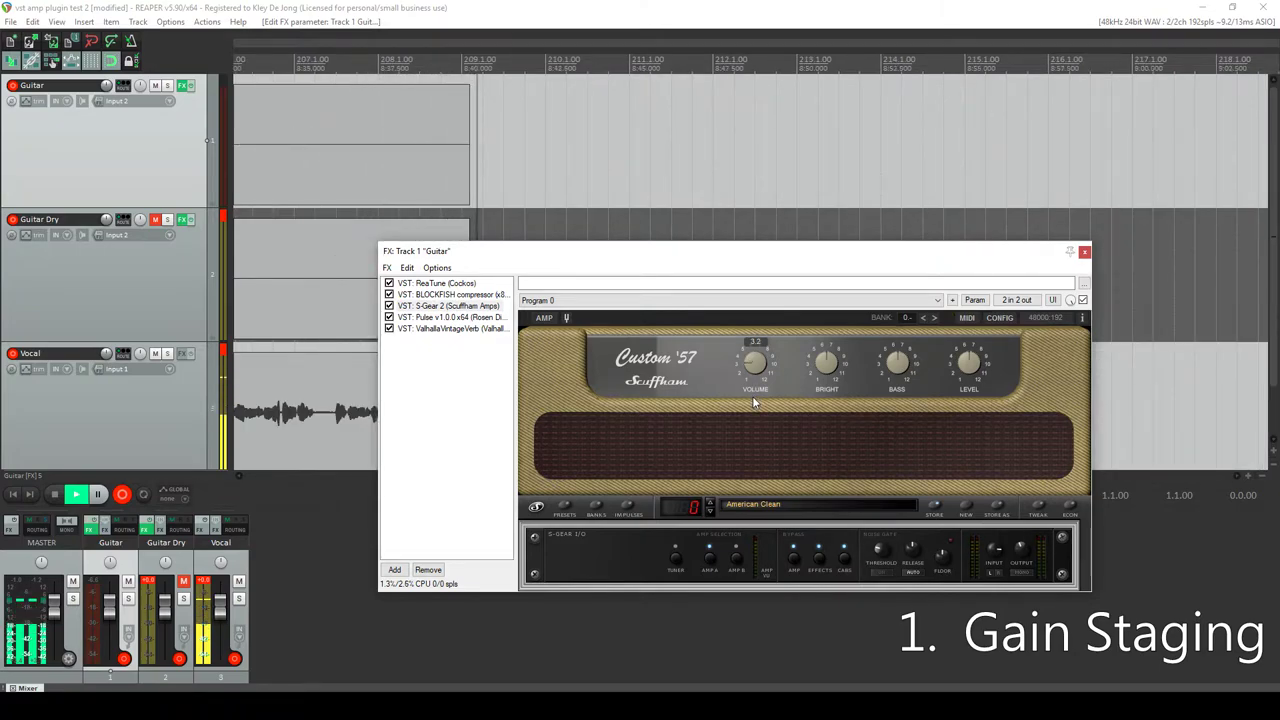
left_click_drag(753, 397, 752, 405)
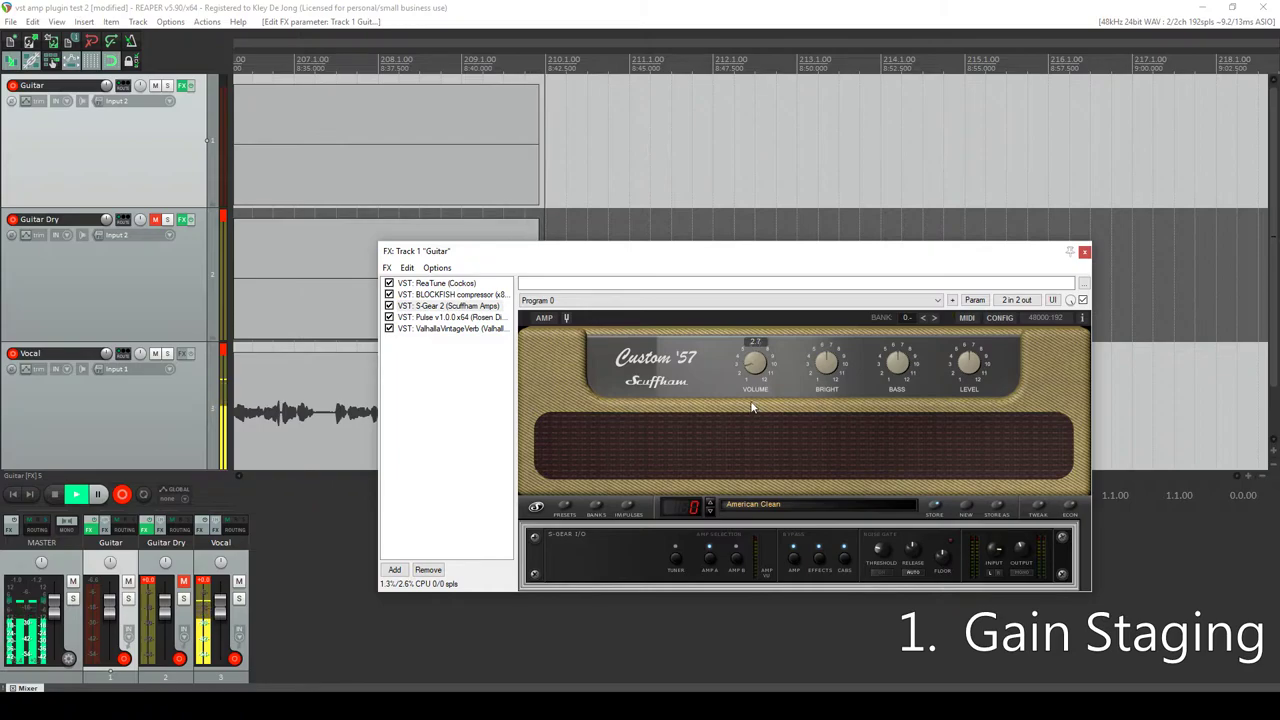
- Bring S-Gear's input level back down and lower its output level to about -3.3
mouse_move(968, 377)
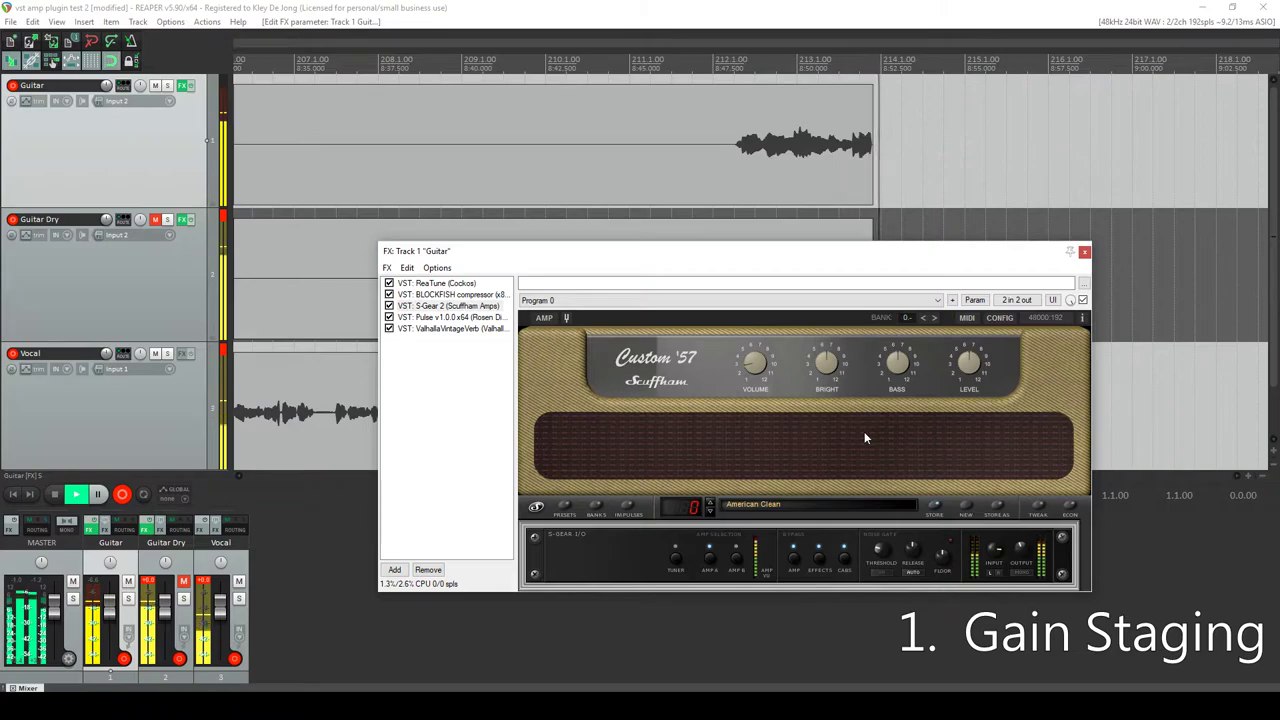
mouse_move(997, 558)
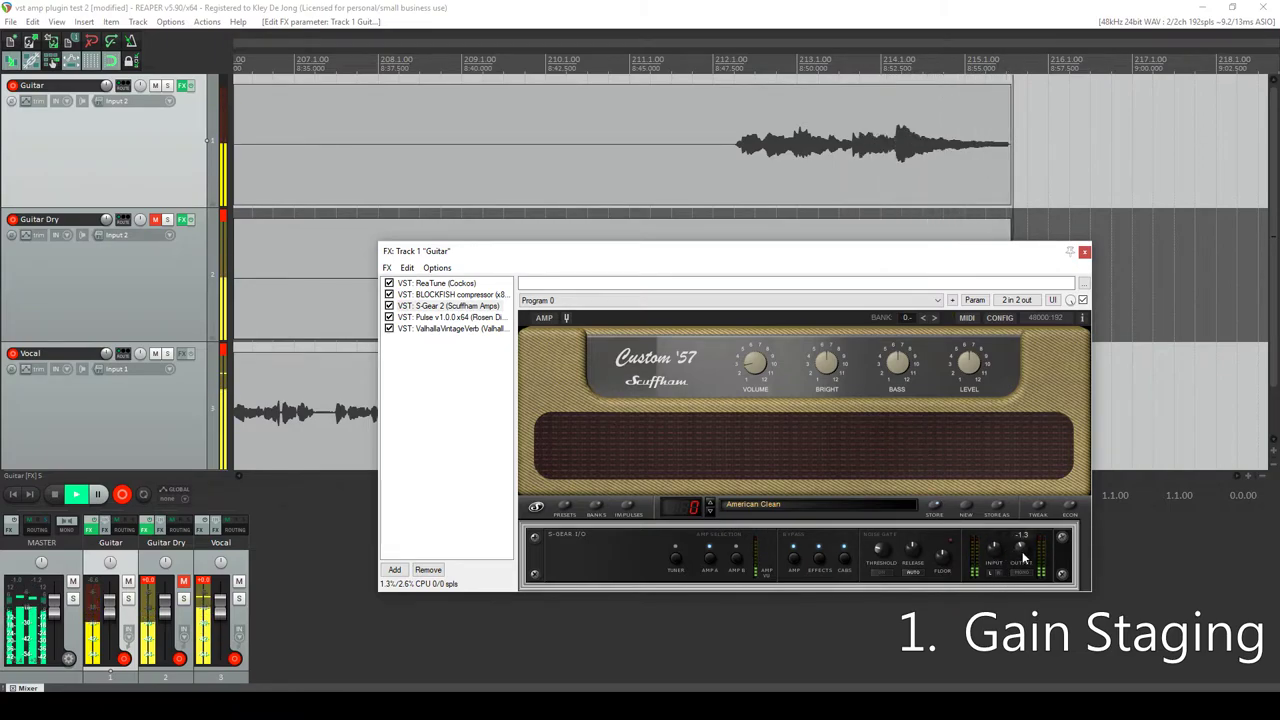
left_click_drag(1022, 551, 1022, 564)
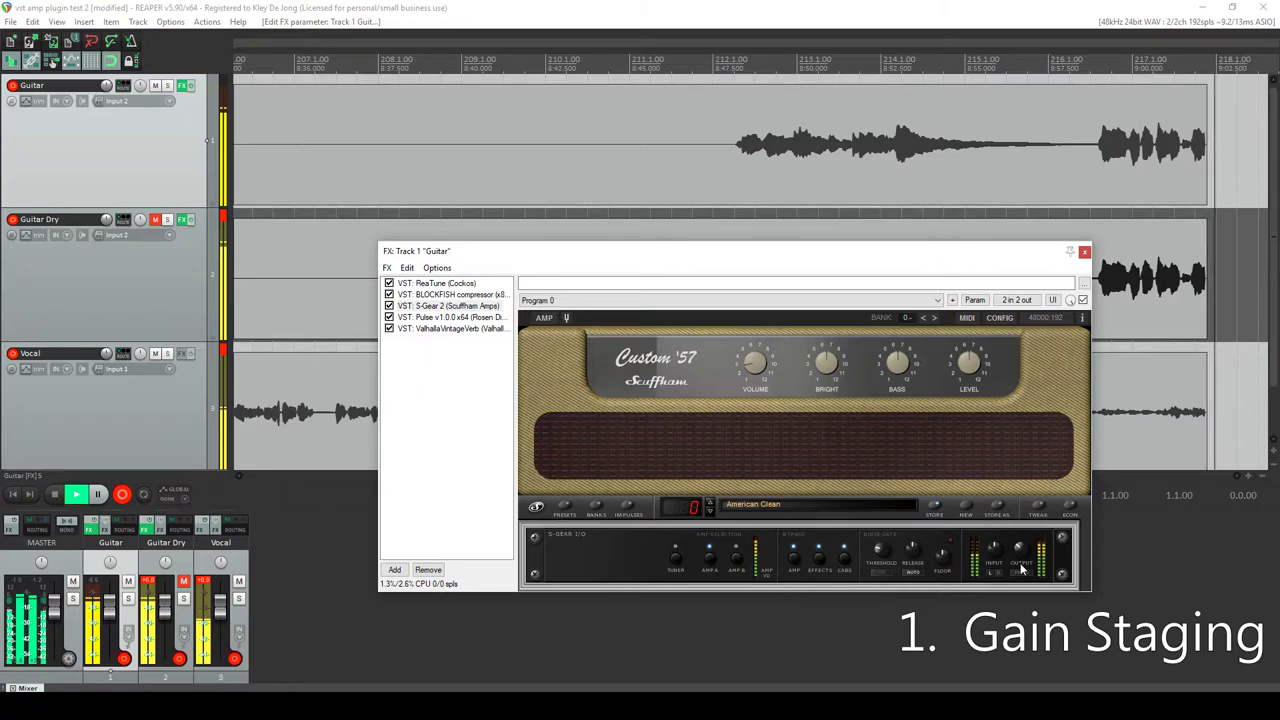
mouse_move(1016, 562)
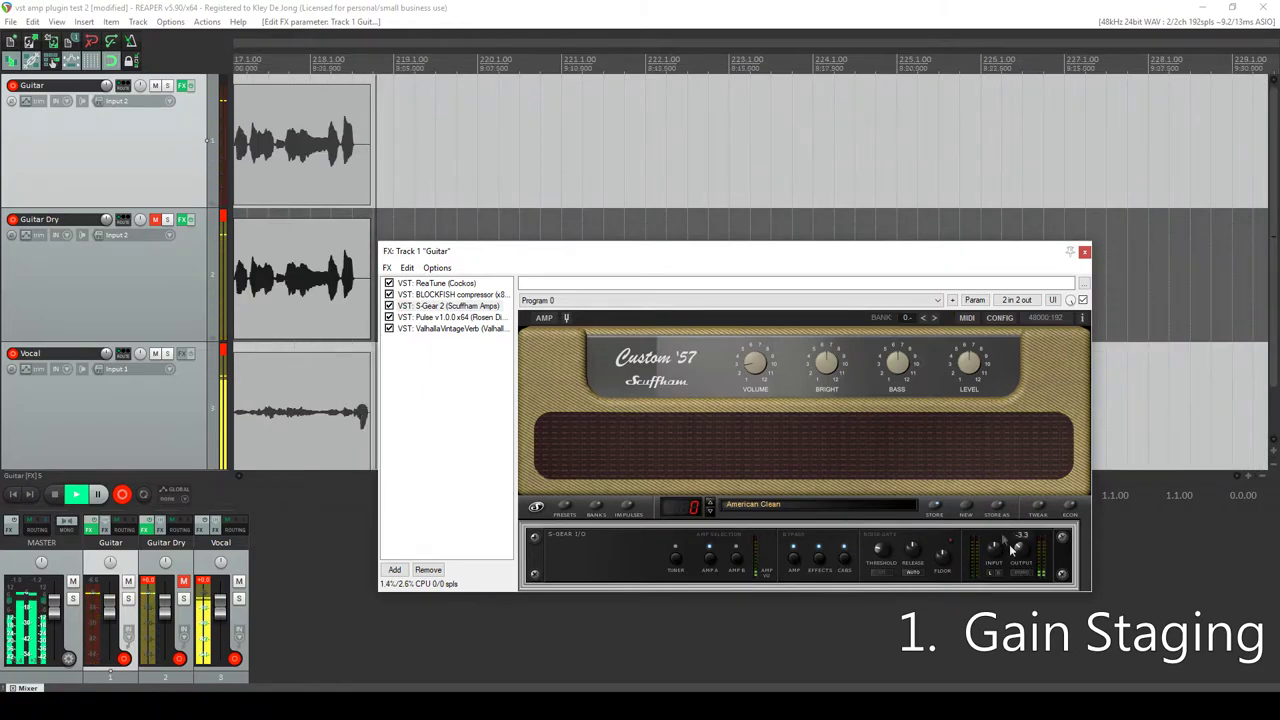
- Raise the Custom '57 amp's volume and increase S-Gear's input level
mouse_move(757, 362)
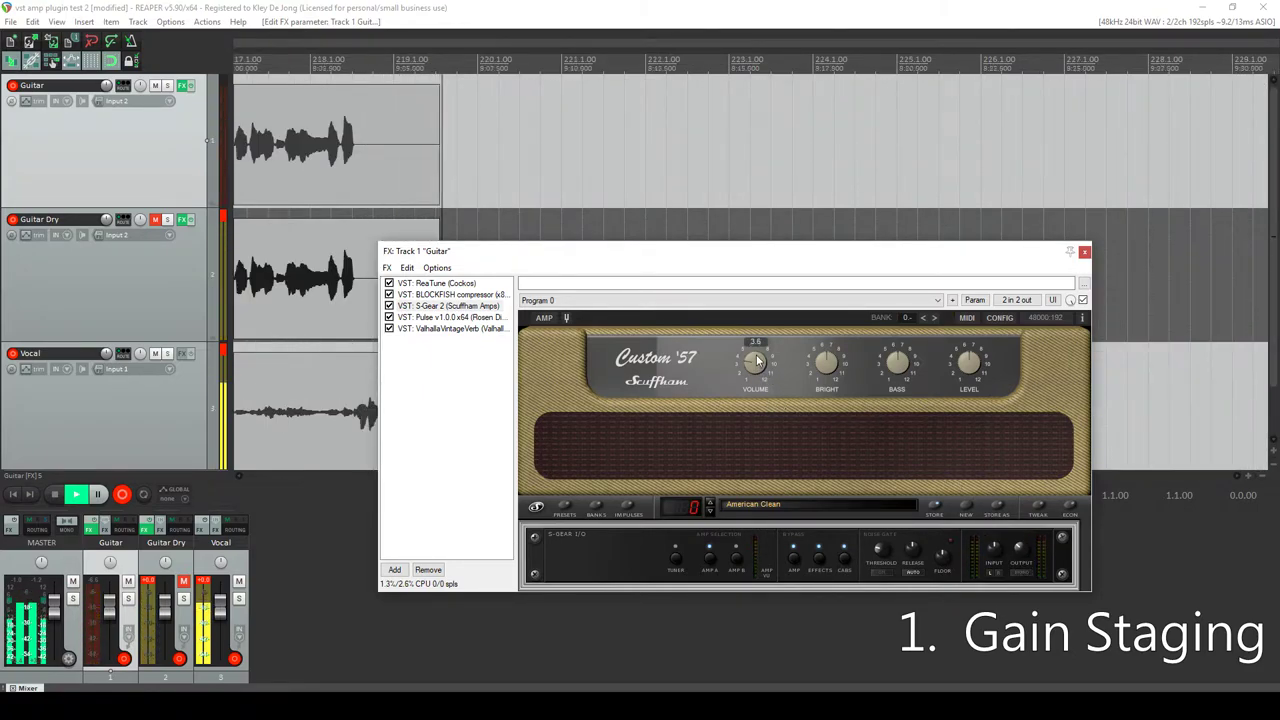
left_click_drag(757, 346, 761, 343)
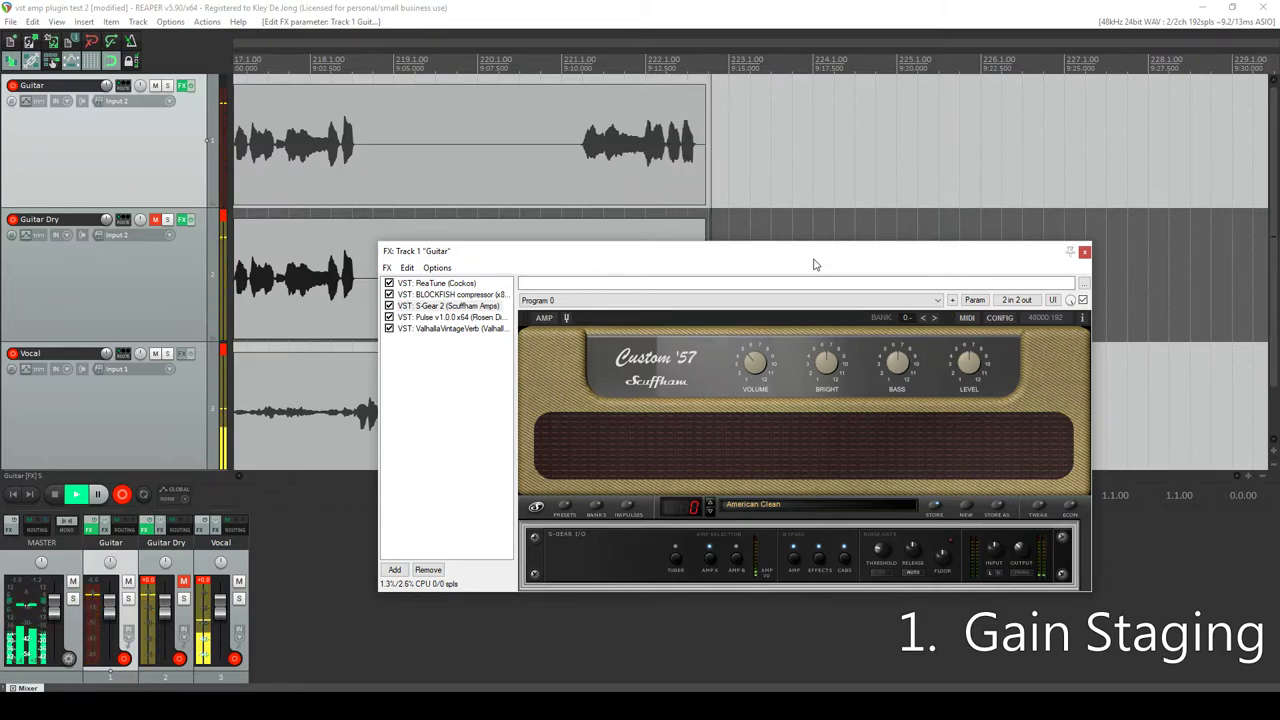
mouse_move(995, 556)
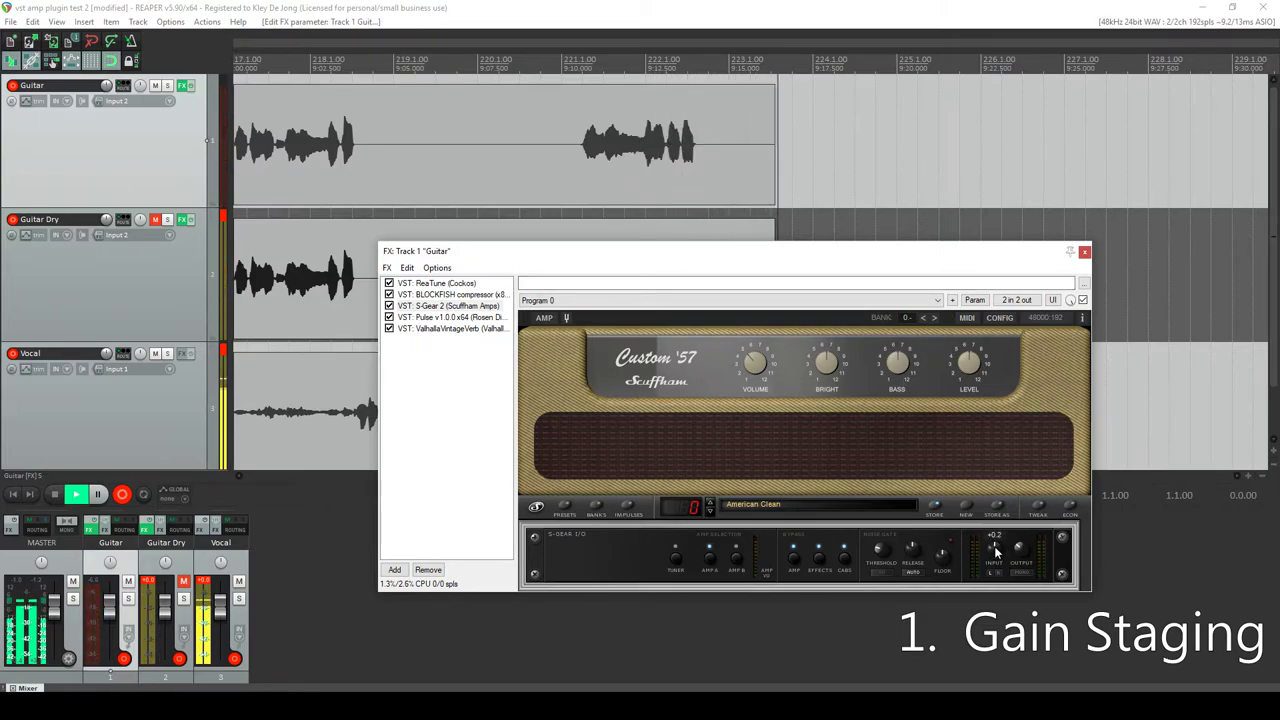
left_click_drag(997, 542, 1005, 522)
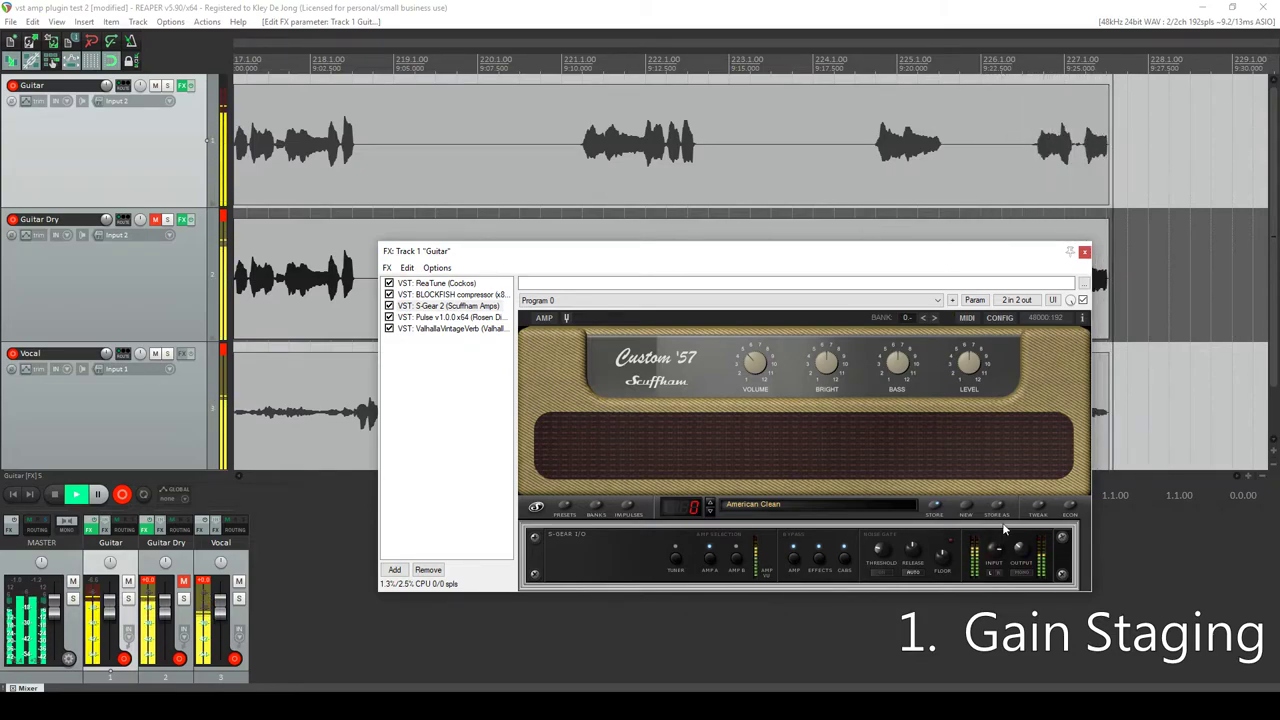
- Set S-Gear's output level to -1.1 and switch the amp model back to Wayfarer
mouse_move(1020, 547)
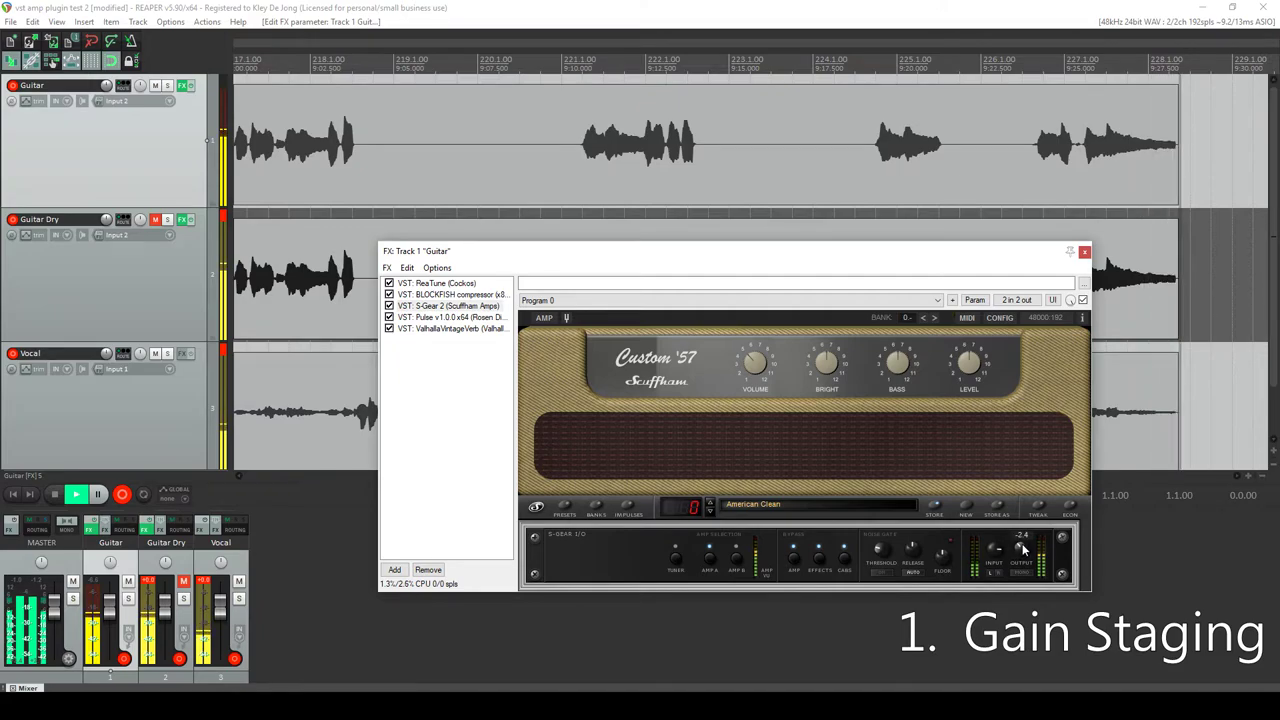
scroll(1021, 546, "up", 3)
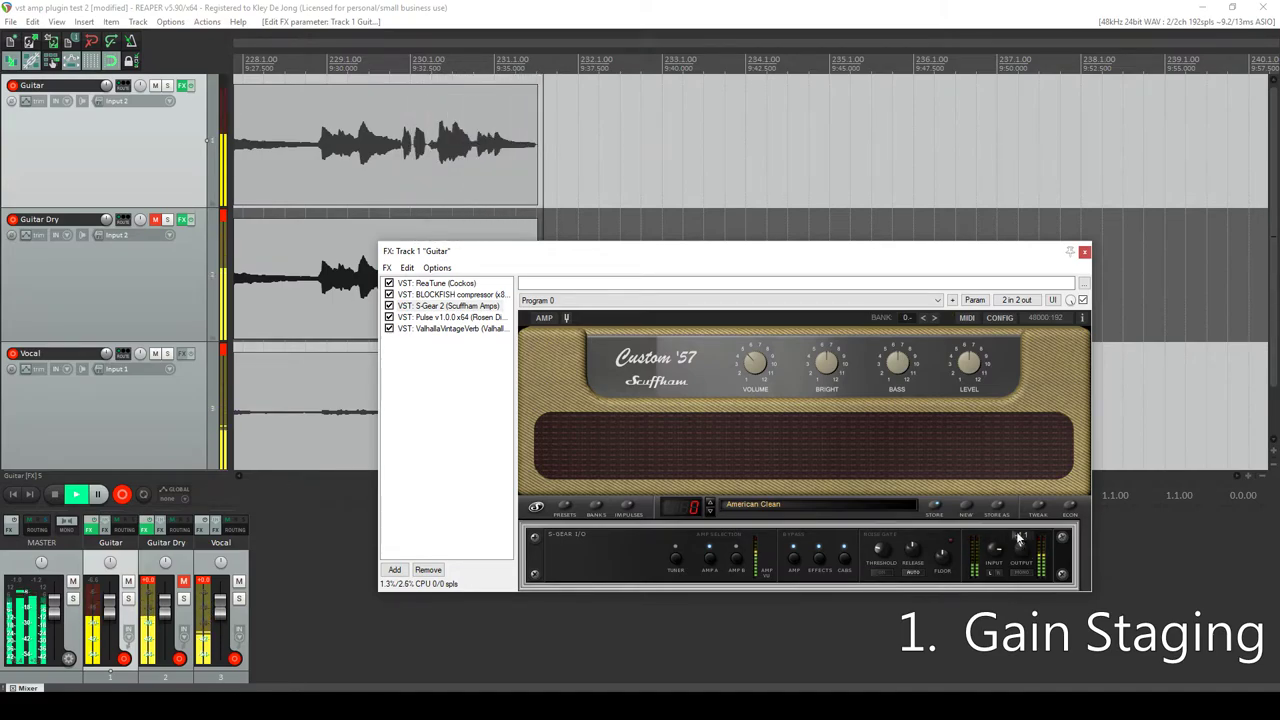
left_click(546, 319)
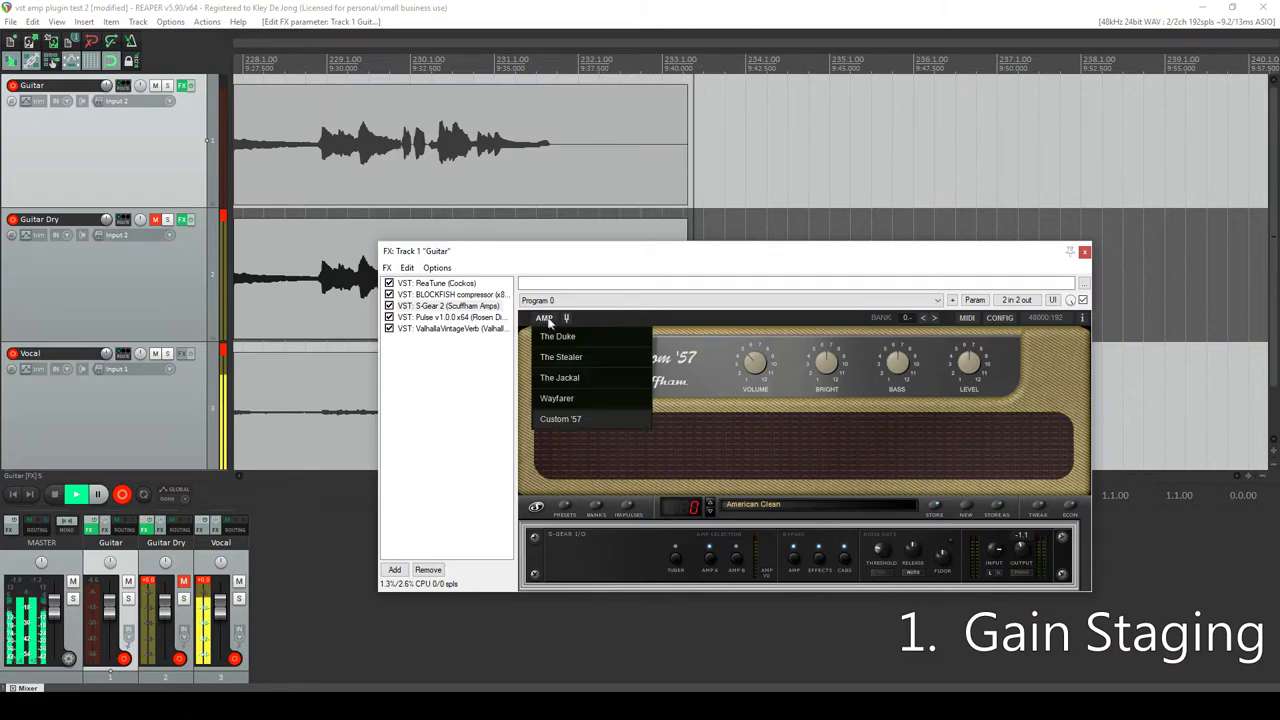
left_click(567, 397)
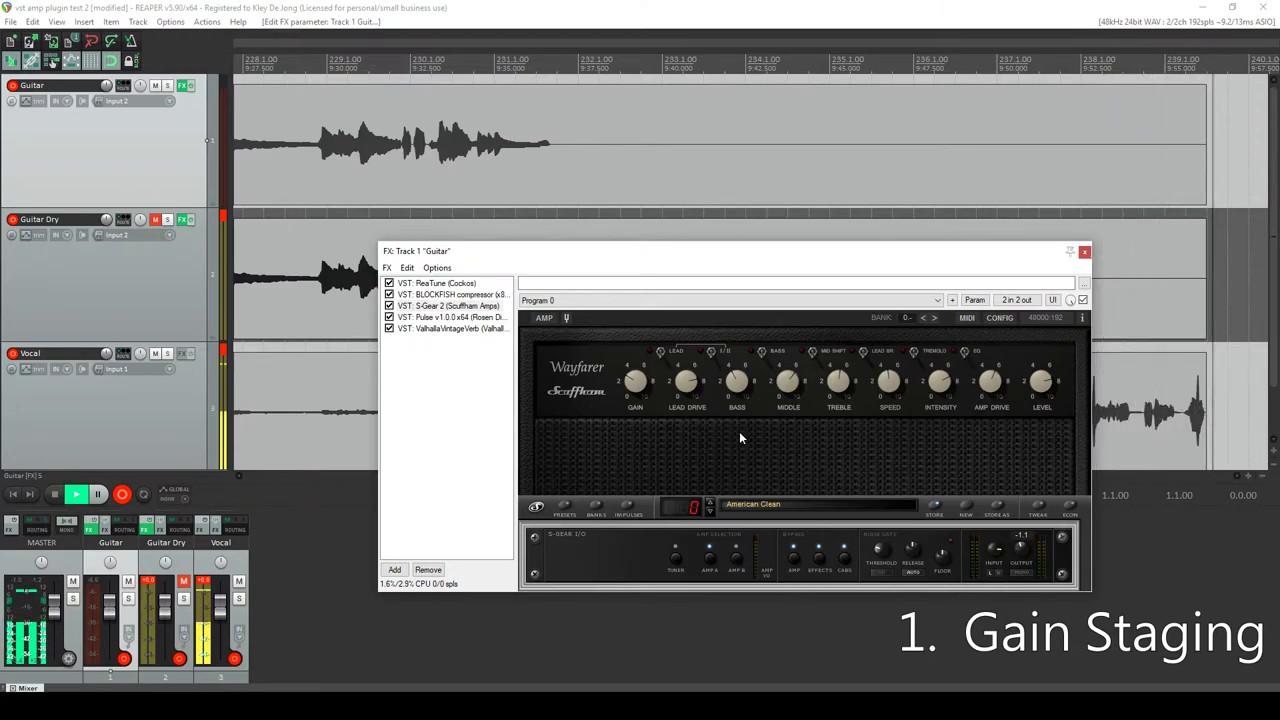
left_click_drag(1000, 562, 996, 557)
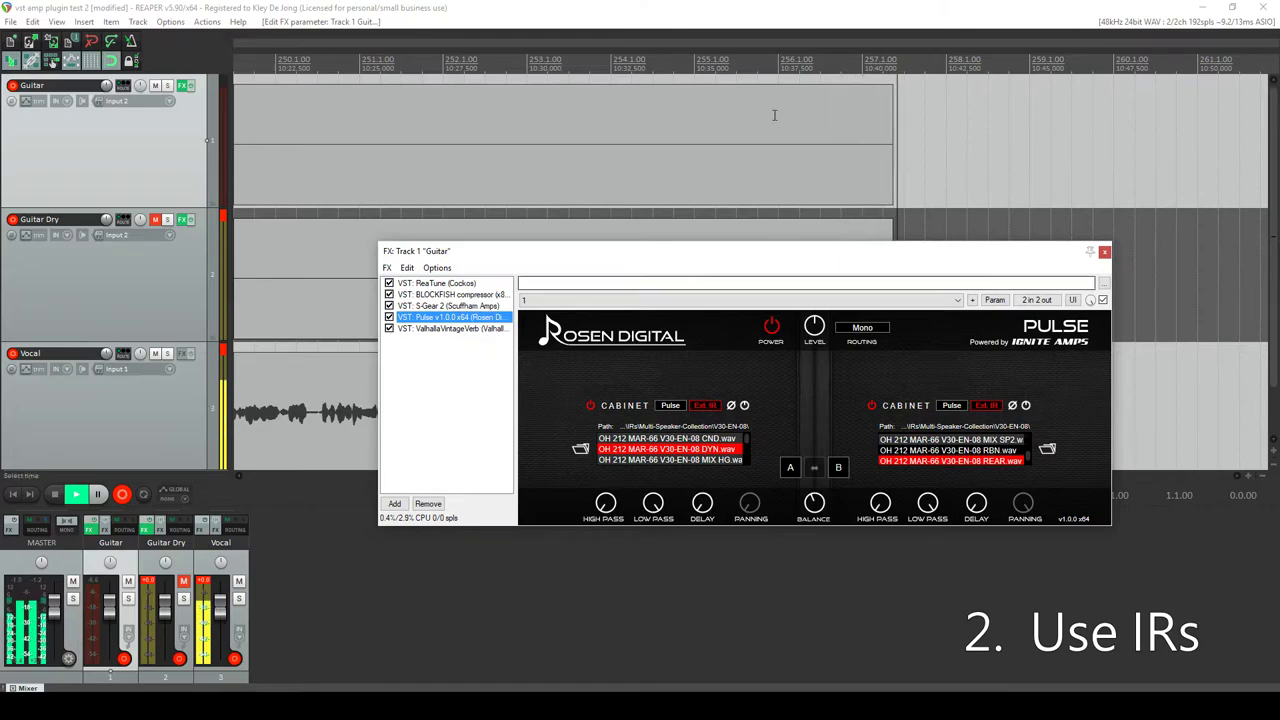
- Go through the order of the Guitar effects chain, from ReaTune and BLOCKFISH through S-Gear and Pulse to ValhallaVintageVerb
left_click(441, 286)
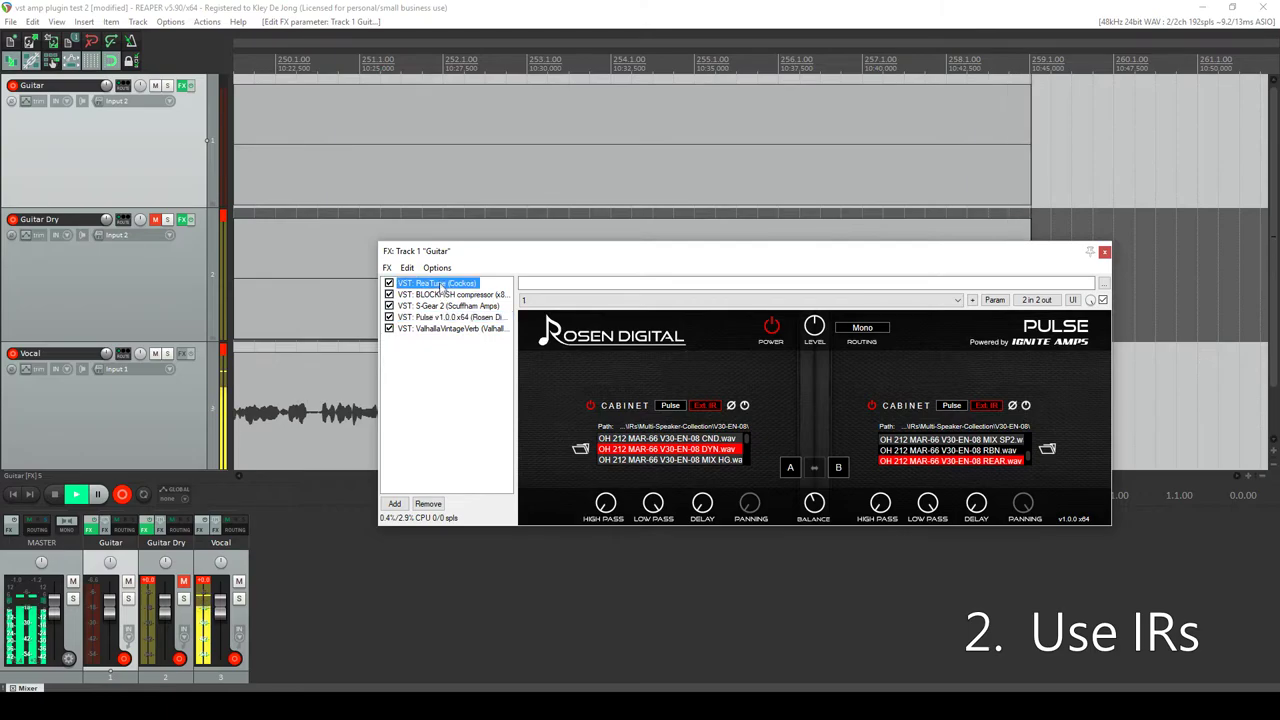
left_click(440, 296)
left_click(440, 306)
left_click(440, 317)
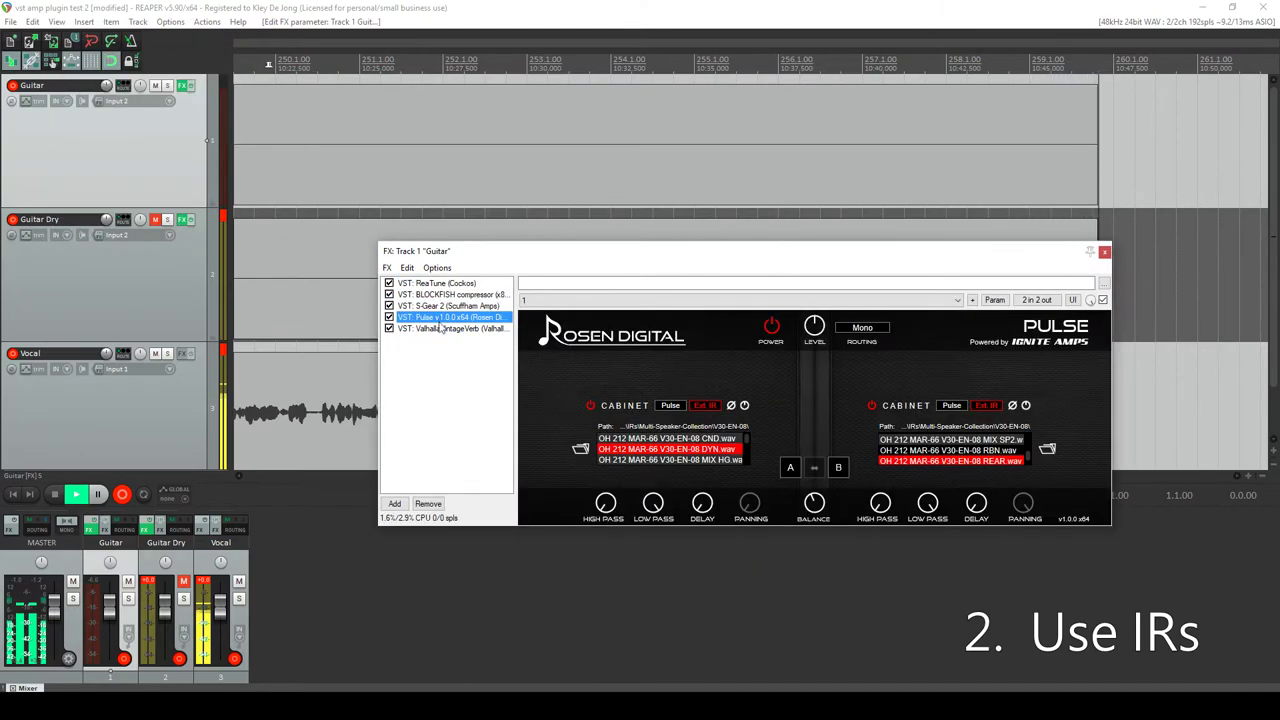
left_click(440, 328)
left_click(438, 318)
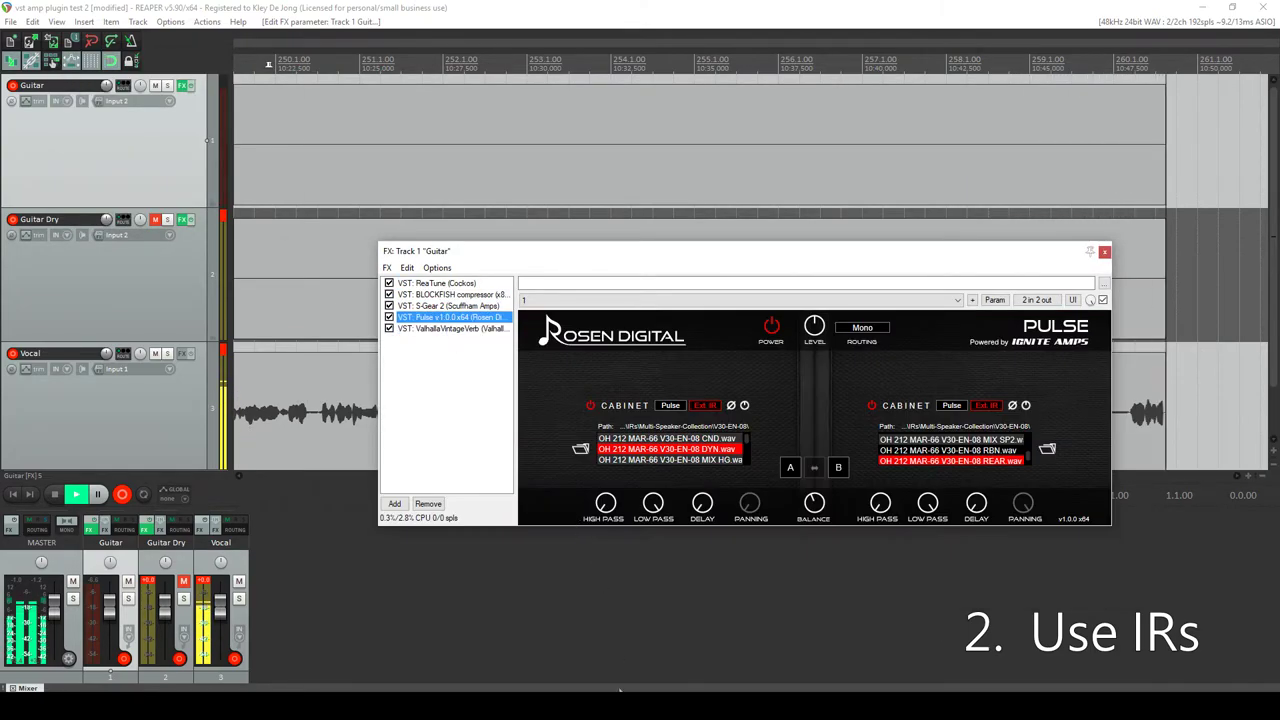
double_click(440, 295)
left_click(284, 65)
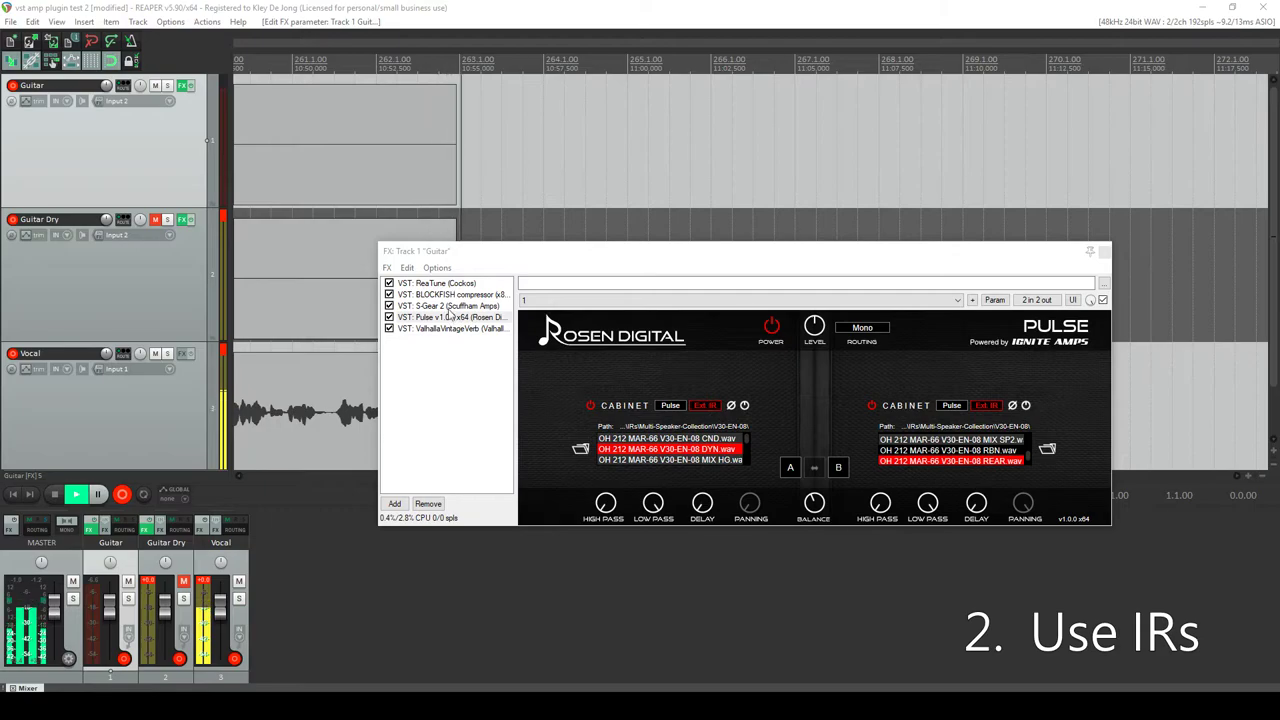
- Examine the settings of the S-Gear amp, the Pulse cabinet impulse responses and the ValhallaVintageVerb reverb
left_click(450, 306)
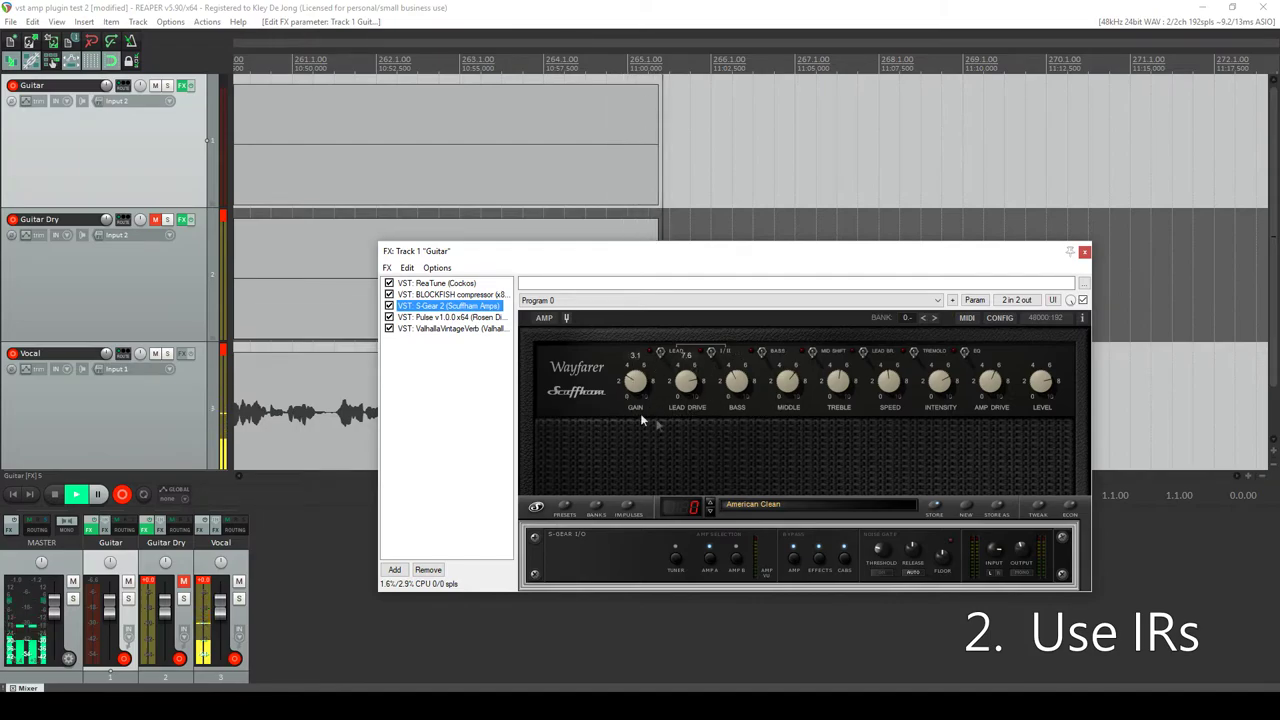
left_click(430, 317)
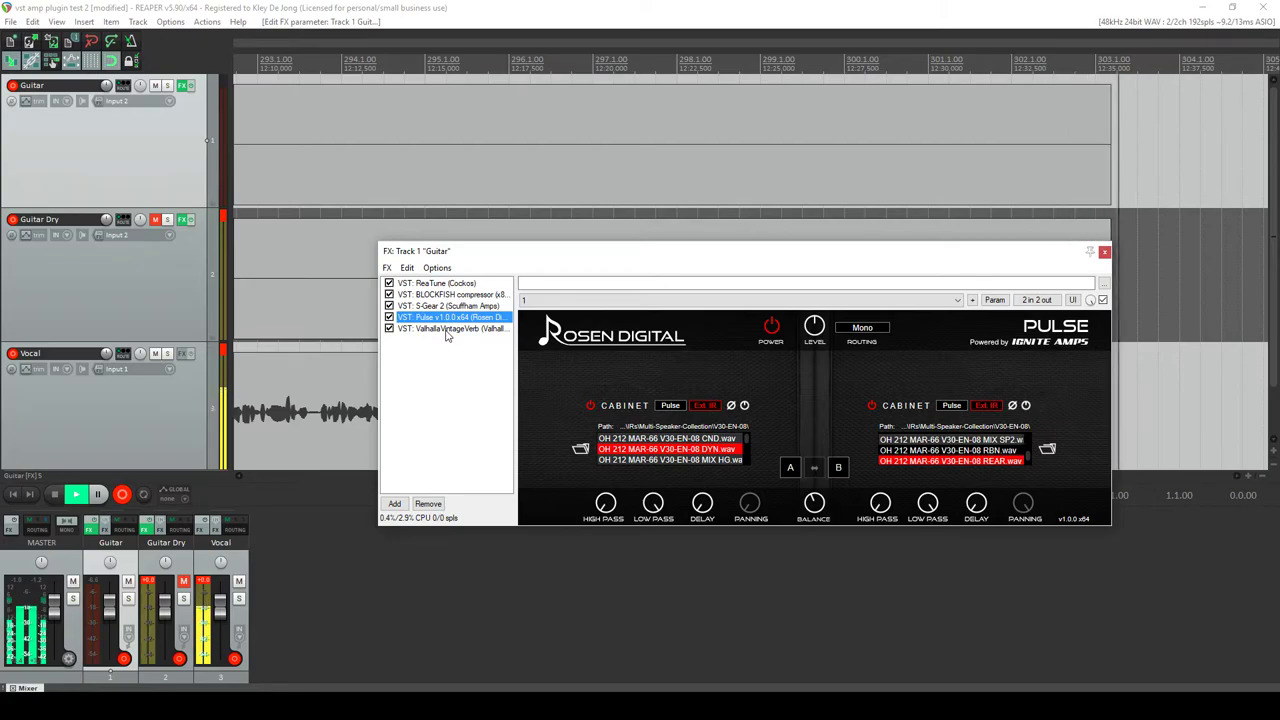
left_click(447, 331)
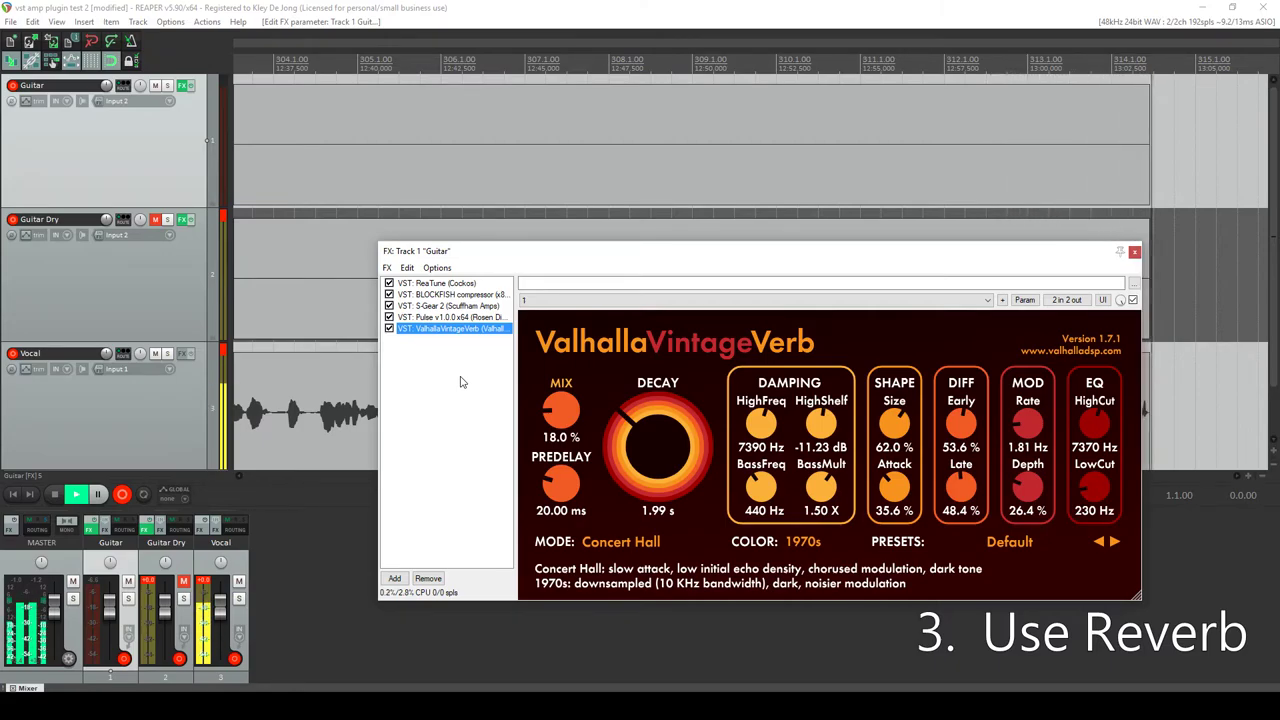
mouse_move(605, 432)
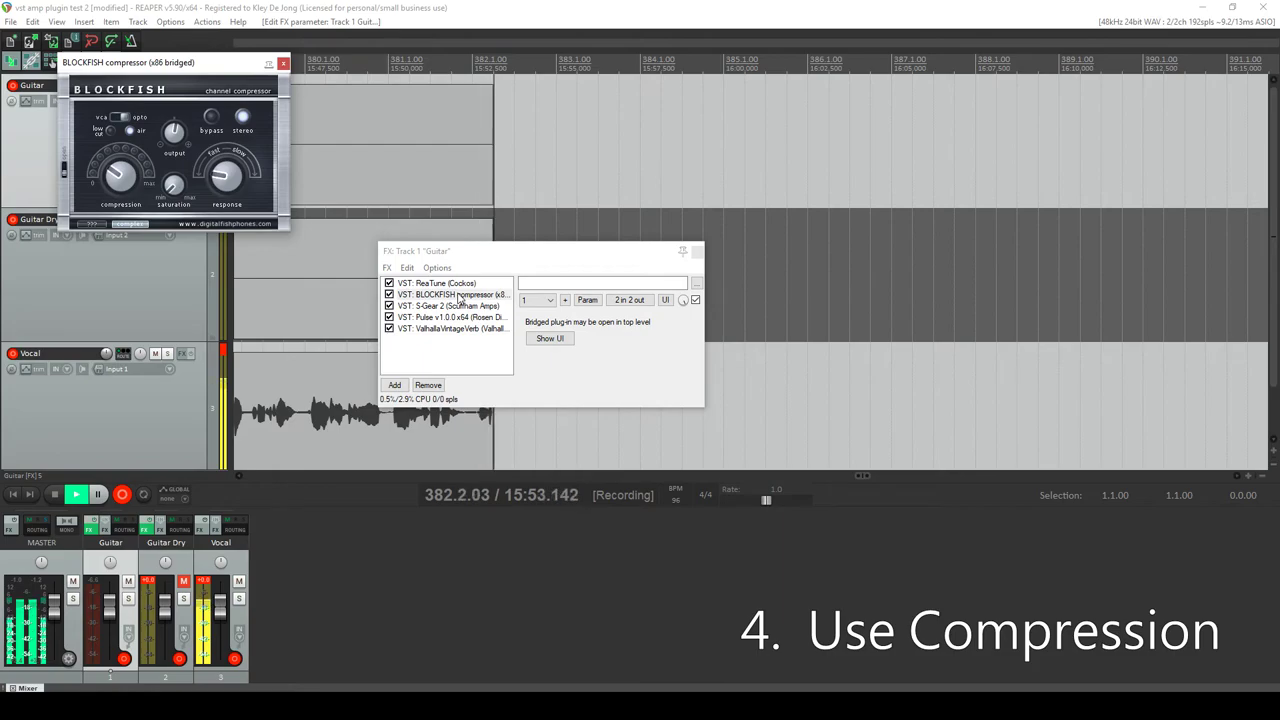
- Move the BLOCKFISH compressor window beside the Guitar effects chain and select BLOCKFISH in the chain
left_click_drag(195, 70, 722, 158)
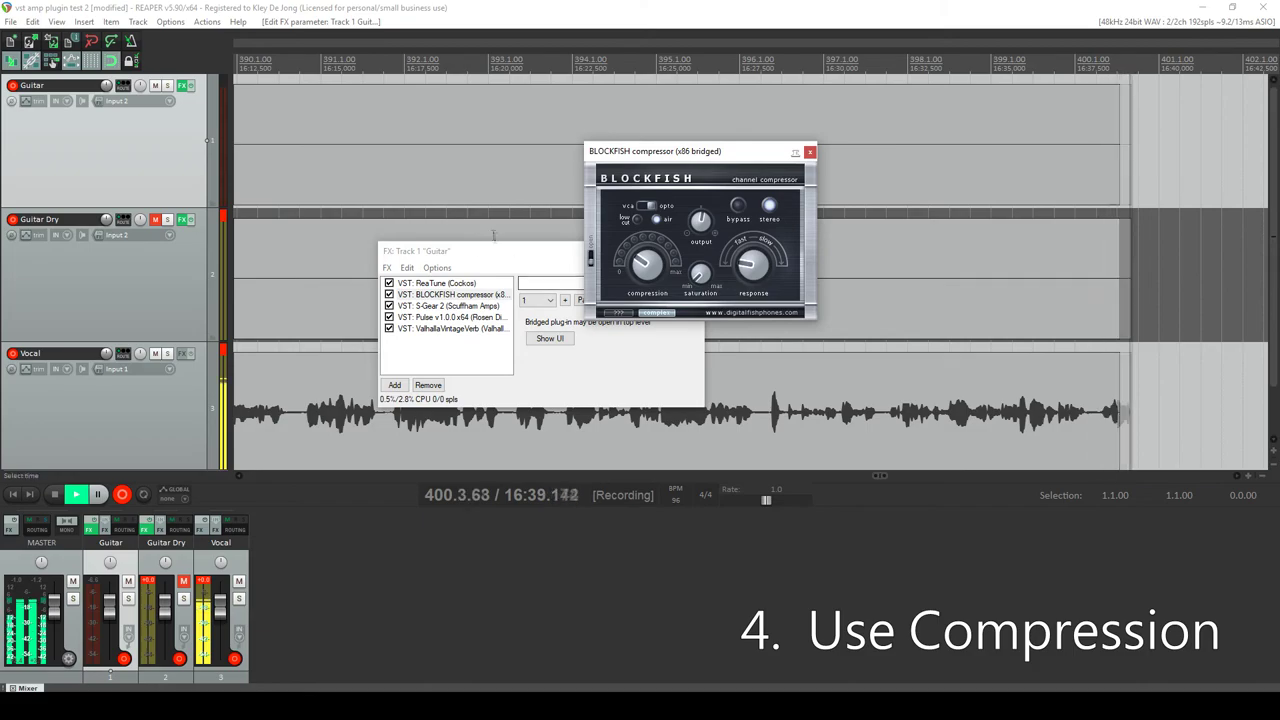
left_click_drag(491, 251, 482, 263)
left_click(450, 306)
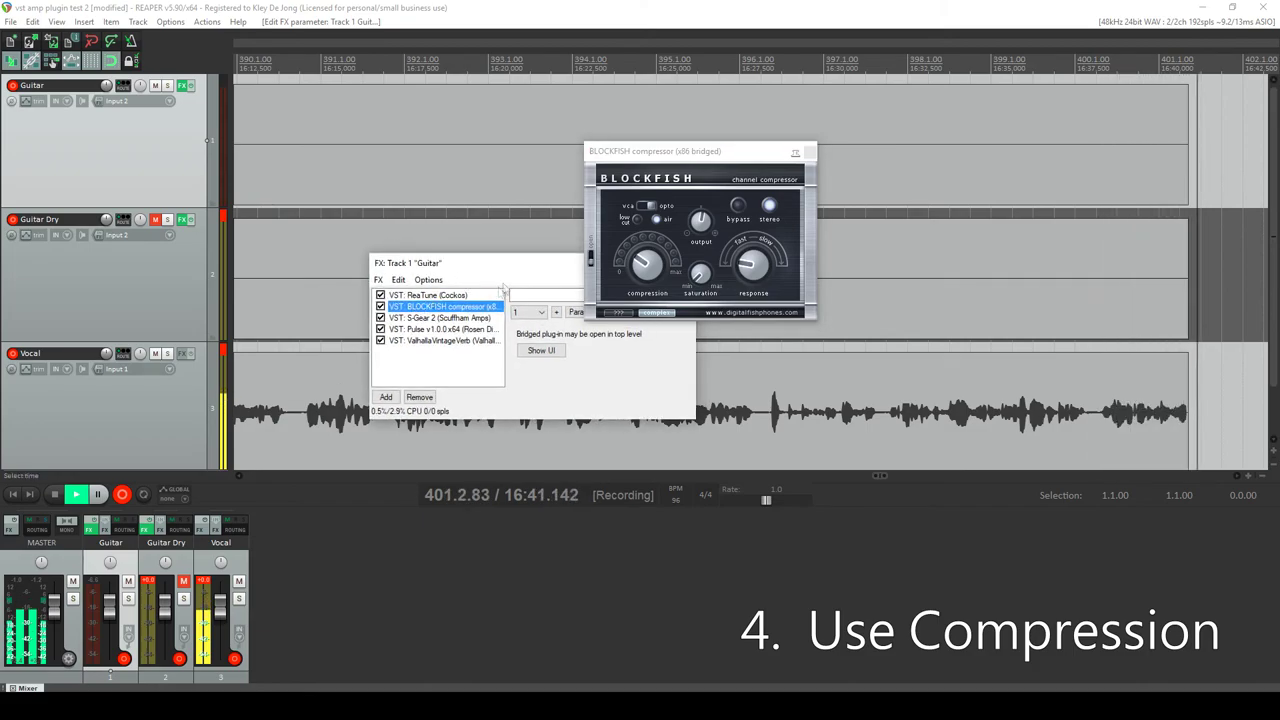